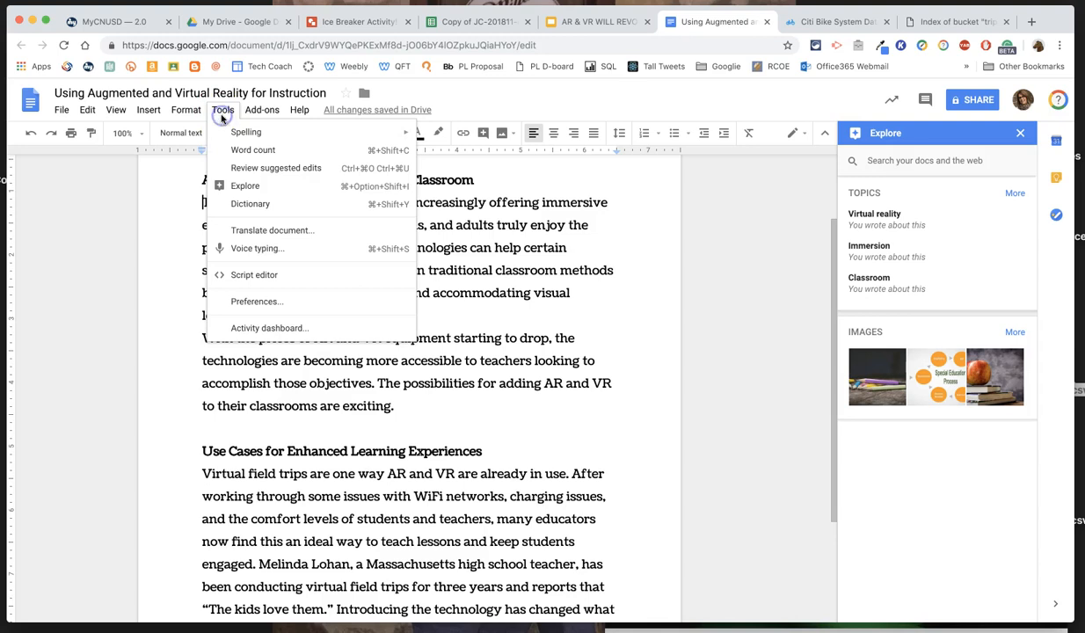
{"action": "left_click", "coordinate": [742, 311]}
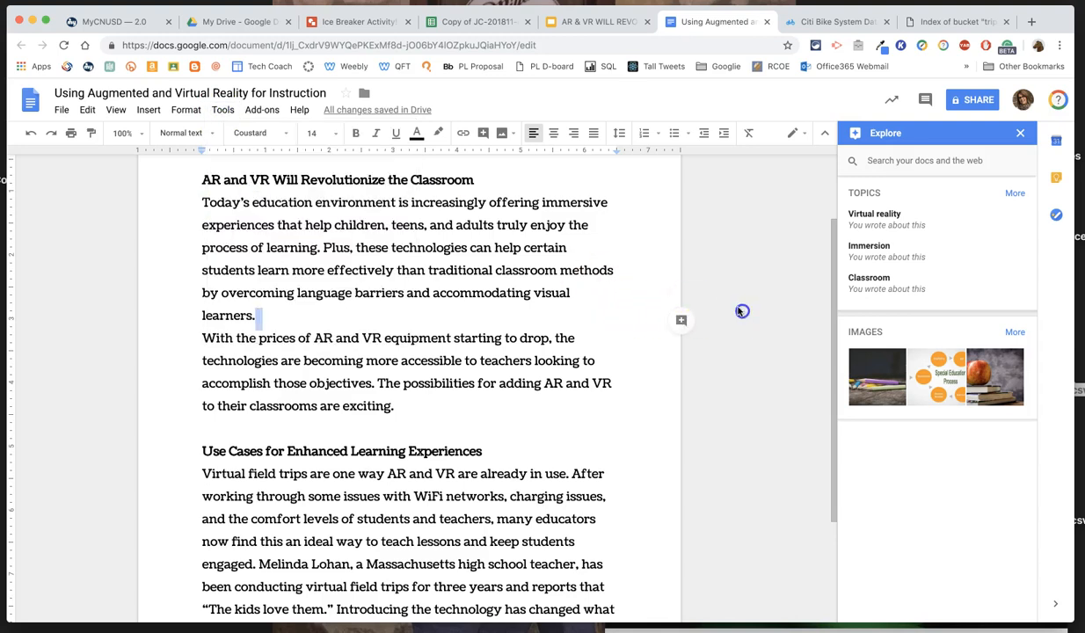
{"action": "left_click", "coordinate": [704, 351]}
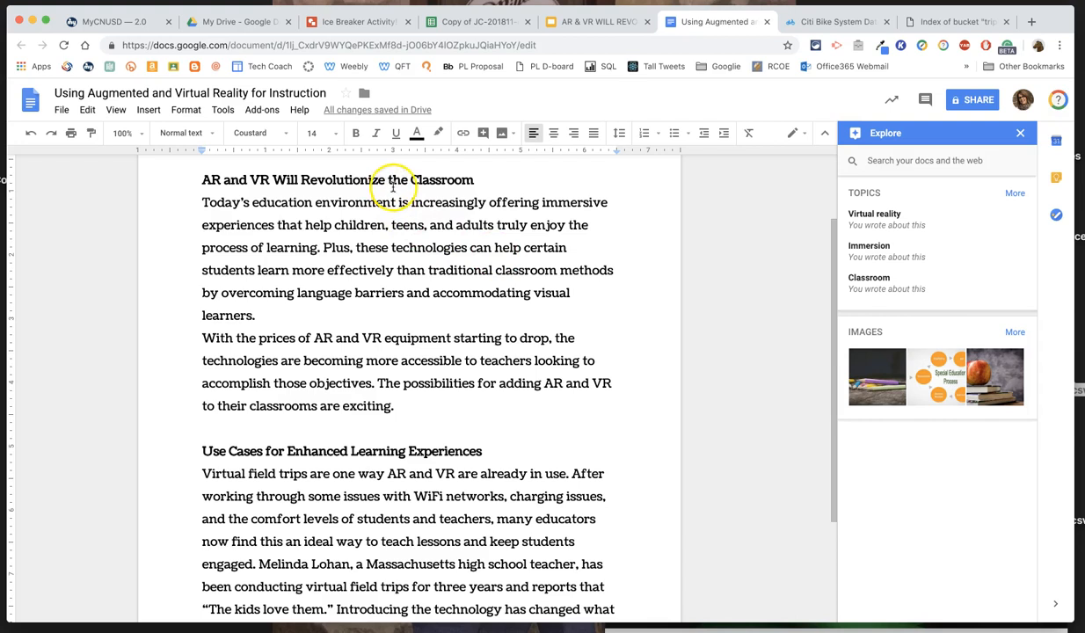
{"action": "scroll", "coordinate": [387, 242], "scroll_direction": "up", "scroll_amount": 2}
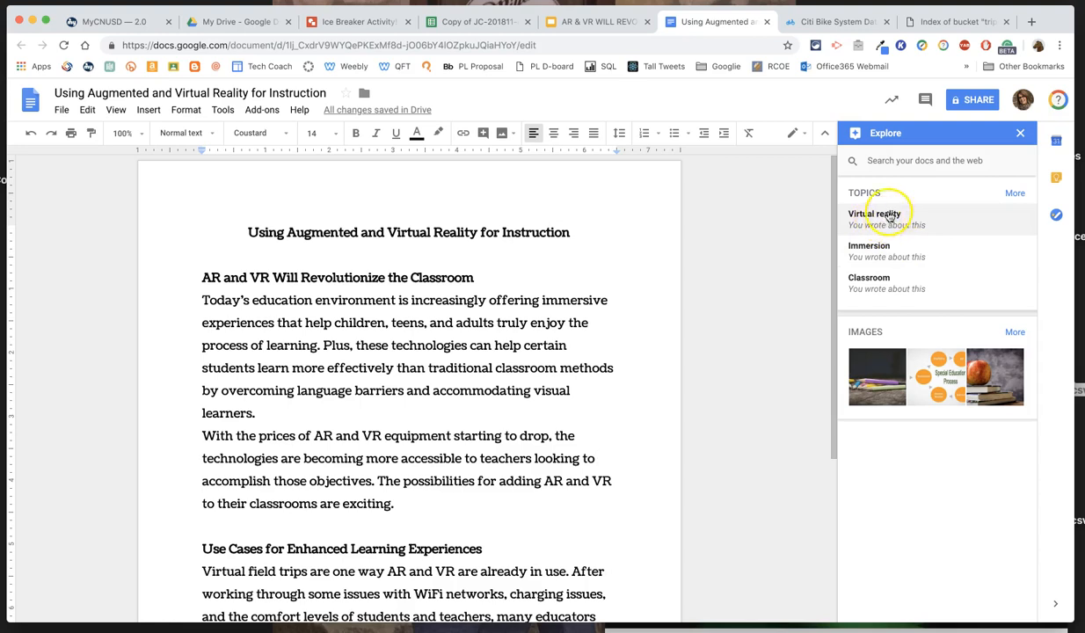
Search the web from the Explore tool for "AR VR in instruction".
{"action": "left_click", "coordinate": [889, 161]}
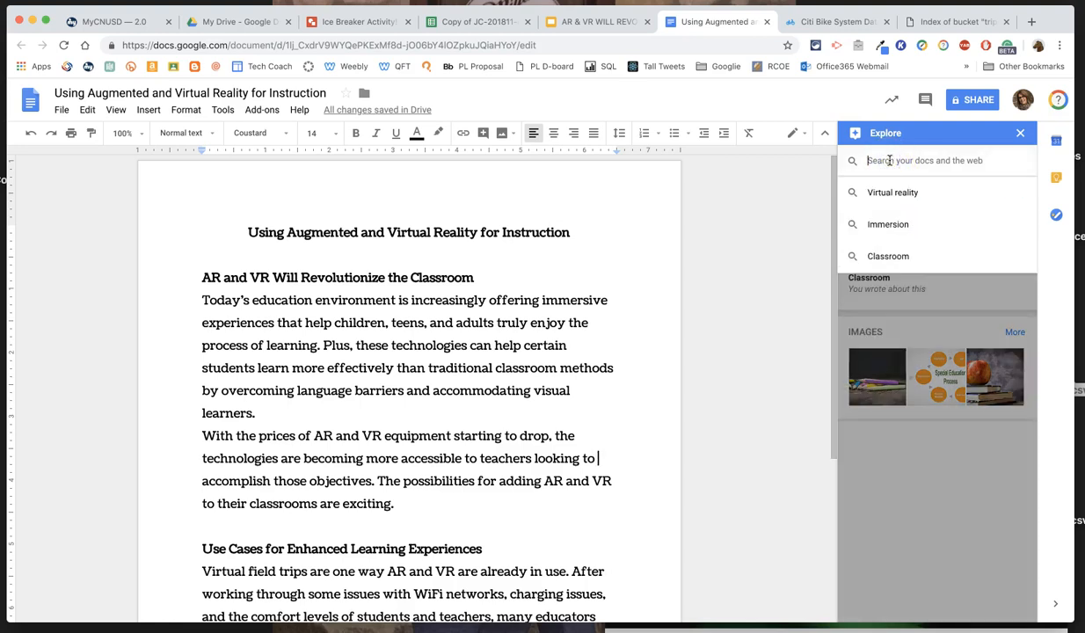
{"action": "type", "text": "AR VR in"}
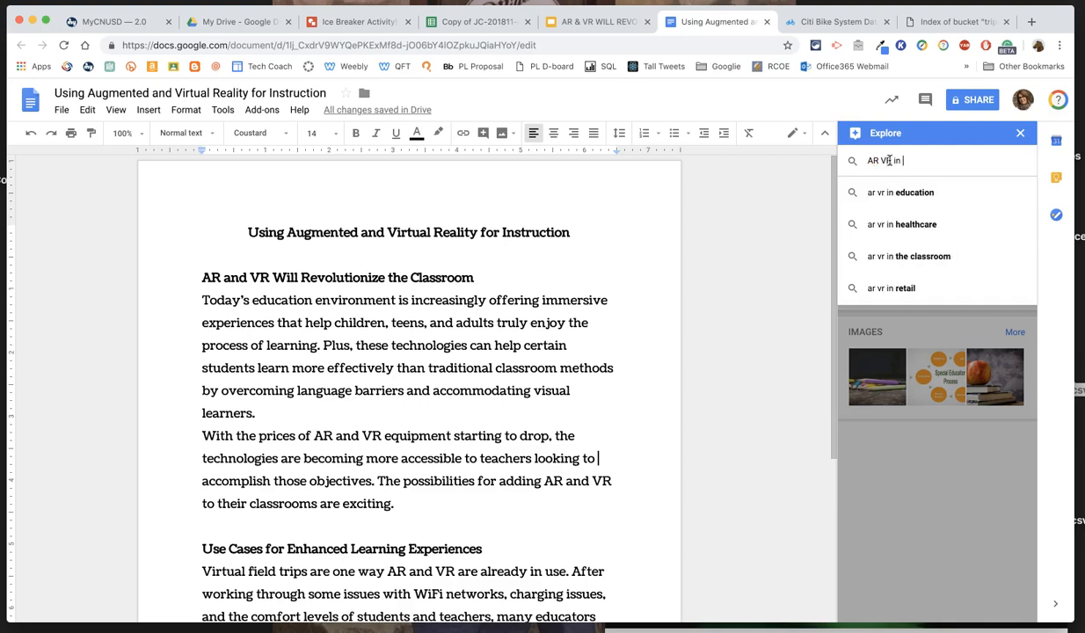
{"action": "type", "text": " instruction"}
{"action": "key", "text": "Return"}
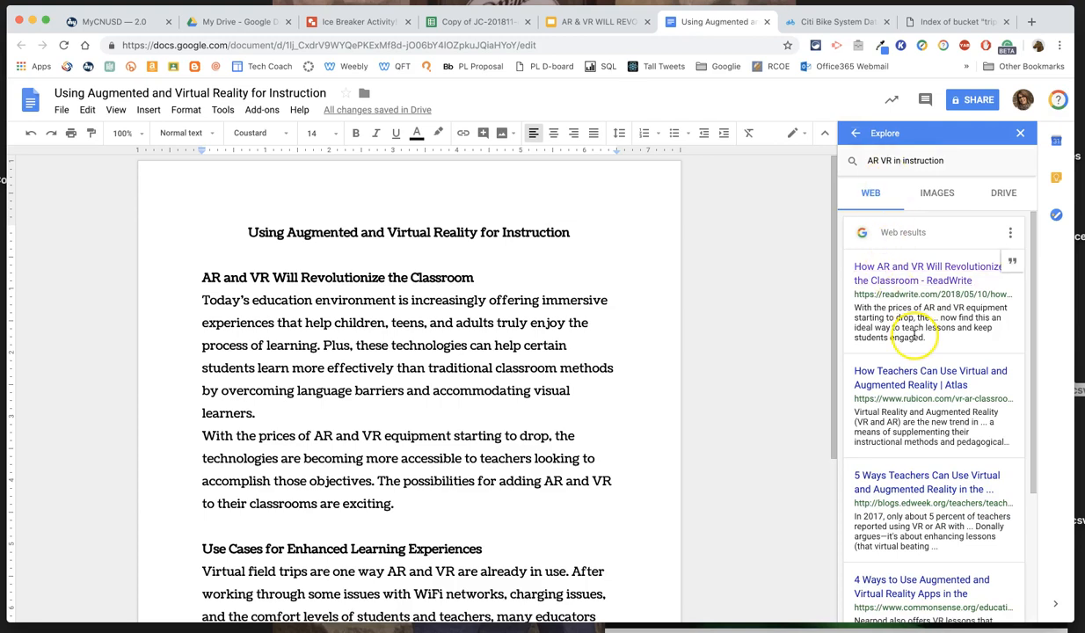
Open the web result "4 Ways to Use Augmented and Virtual Reality Apps in the Classroom" from Common Sense Education.
{"action": "scroll", "coordinate": [896, 431], "scroll_direction": "down", "scroll_amount": 3}
{"action": "scroll", "coordinate": [894, 423], "scroll_direction": "down", "scroll_amount": 1}
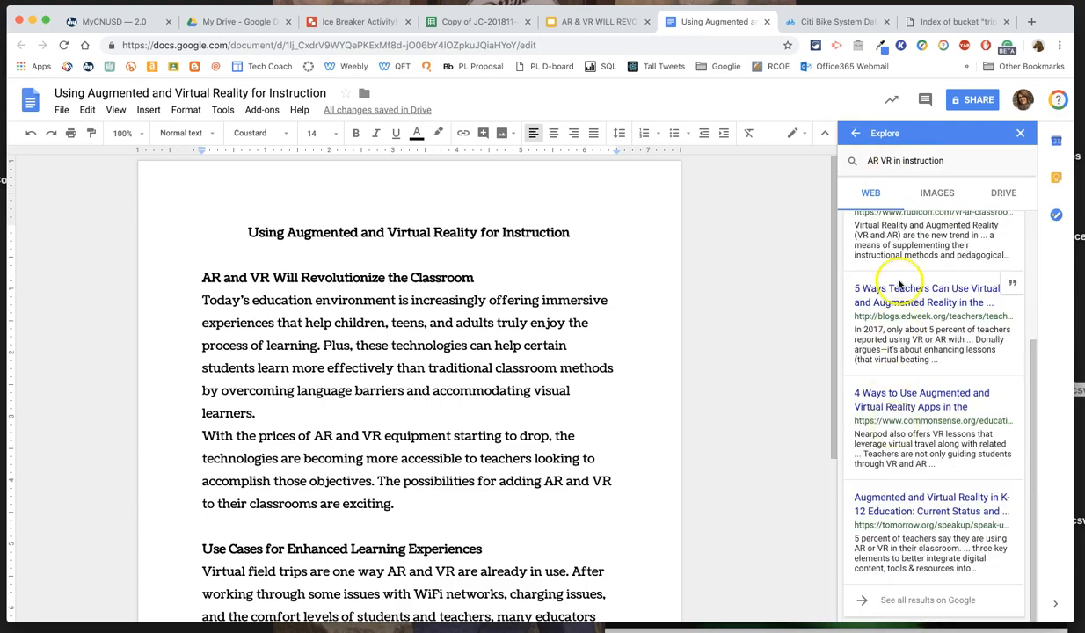
{"action": "left_click", "coordinate": [901, 404]}
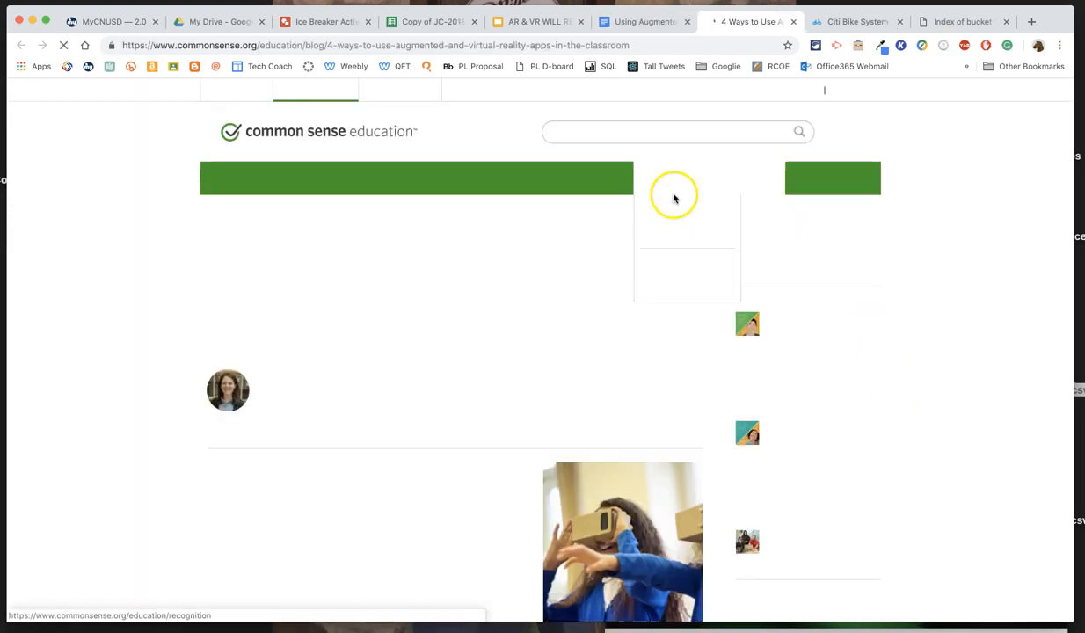
Select and copy the article's section "2. Use Augmented Reality Apps to Enhance STEM Lessons", heading and paragraph.
{"action": "scroll", "coordinate": [410, 442], "scroll_direction": "down", "scroll_amount": 5}
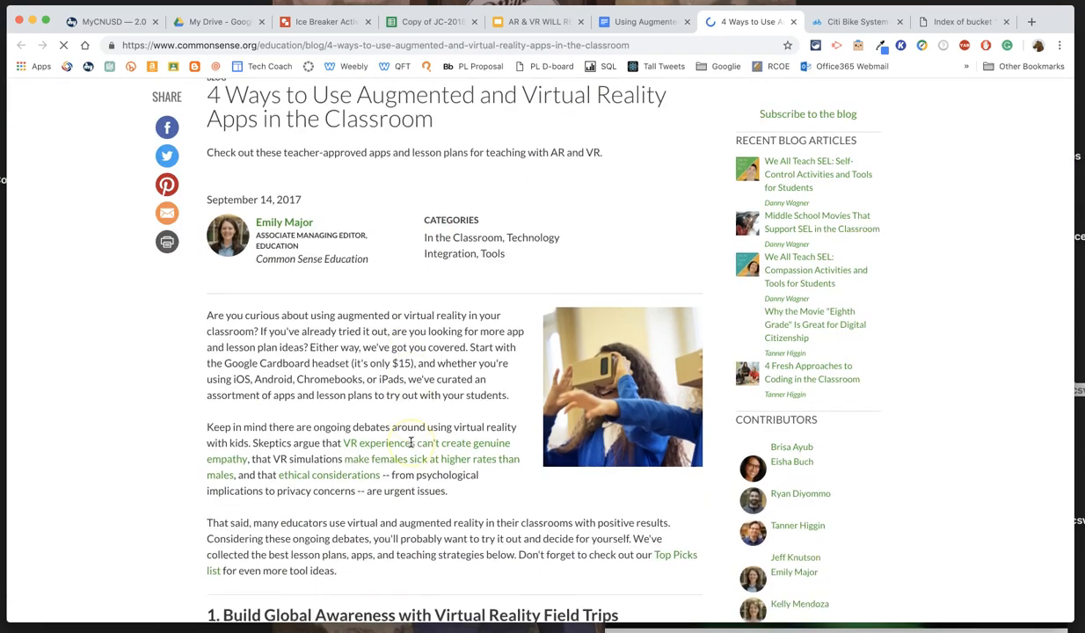
{"action": "scroll", "coordinate": [351, 531], "scroll_direction": "down", "scroll_amount": 5}
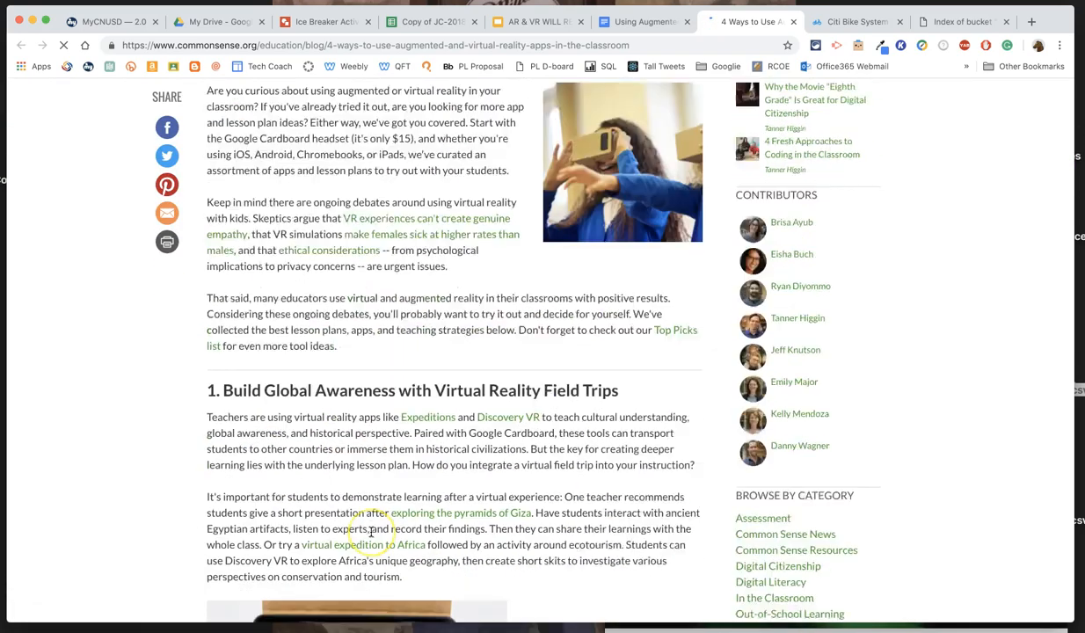
{"action": "scroll", "coordinate": [370, 531], "scroll_direction": "down", "scroll_amount": 5}
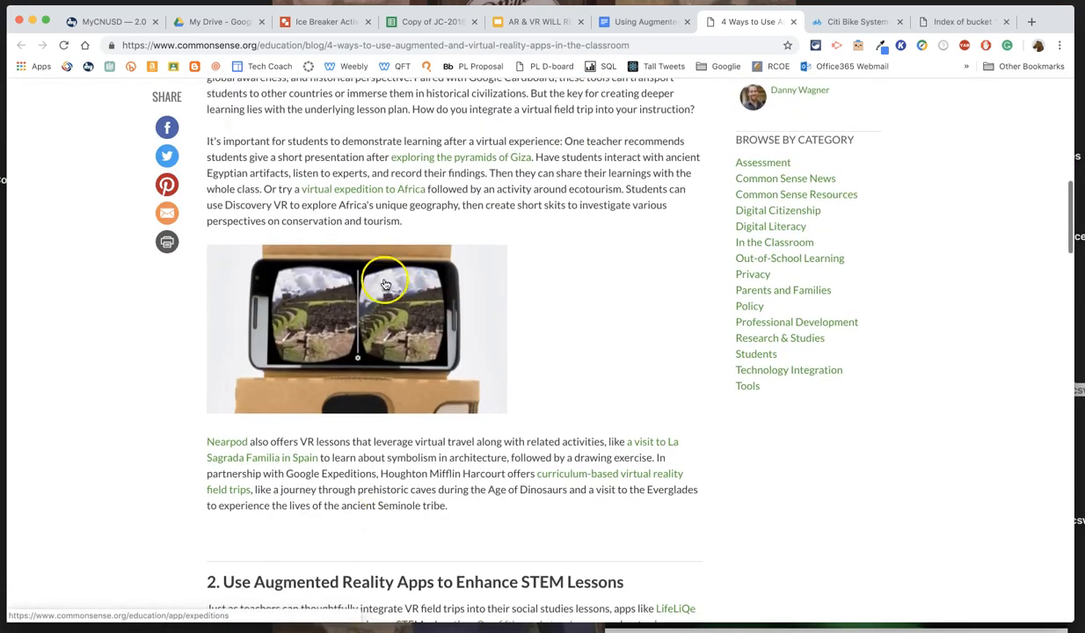
{"action": "scroll", "coordinate": [369, 315], "scroll_direction": "down", "scroll_amount": 5}
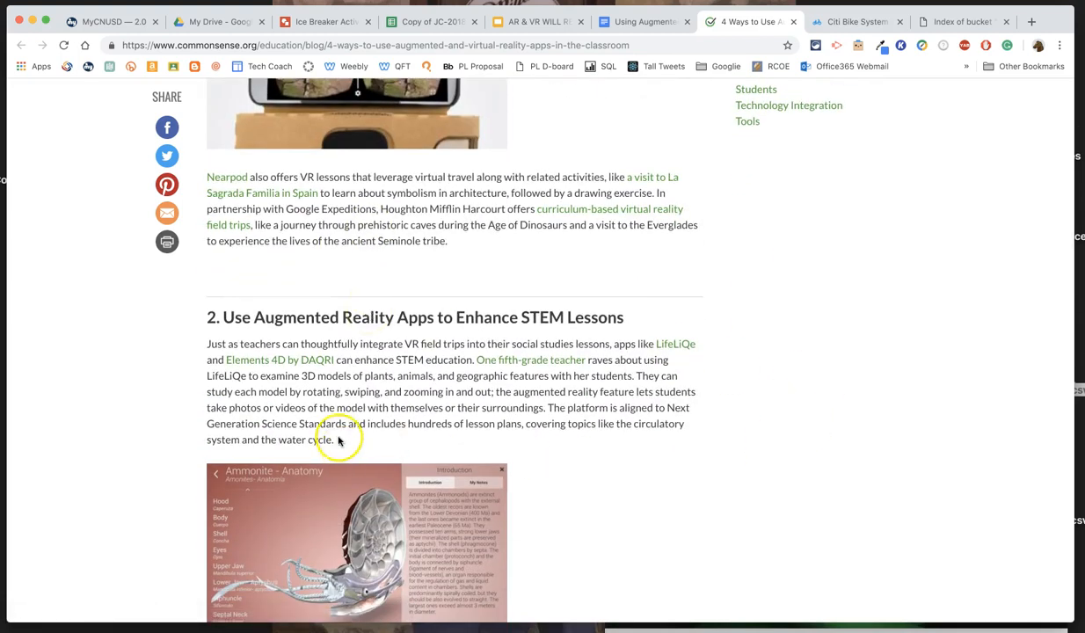
{"action": "left_click_drag", "start_coordinate": [339, 442], "coordinate": [205, 320]}
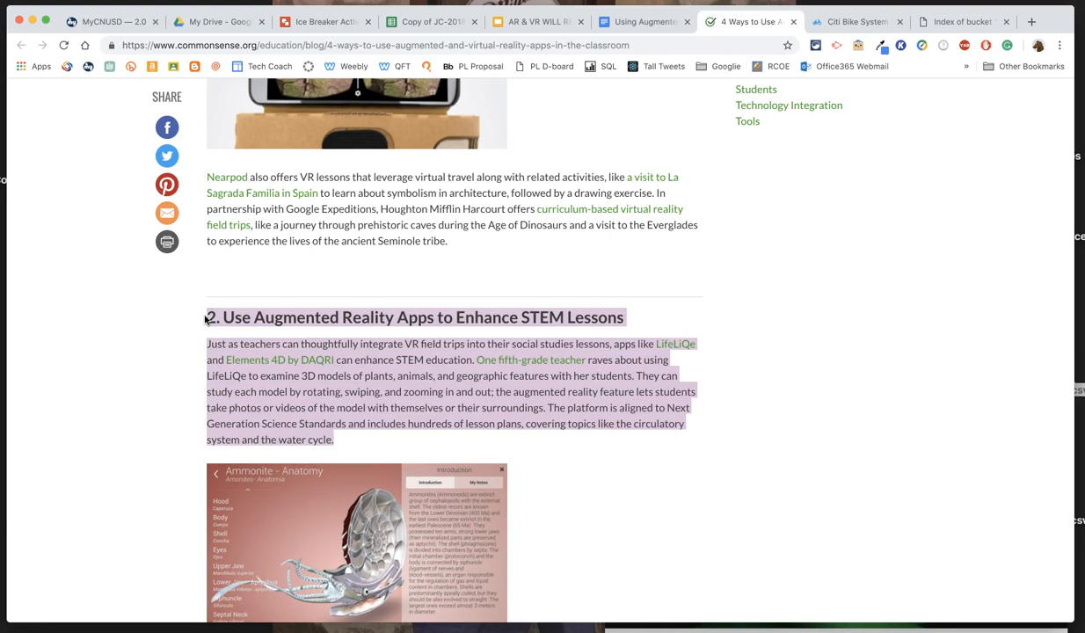
Paste the copied STEM lessons section on a new page at the end of the document and make its heading bold.
{"action": "left_click", "coordinate": [636, 24]}
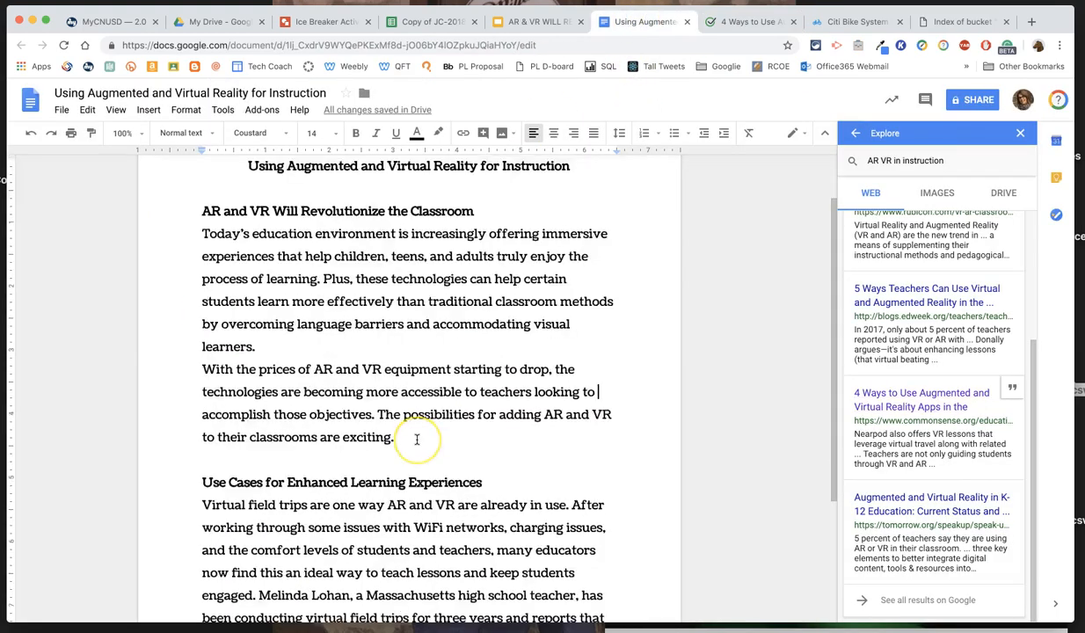
{"action": "scroll", "coordinate": [416, 439], "scroll_direction": "down", "scroll_amount": 3}
{"action": "left_click", "coordinate": [429, 526]}
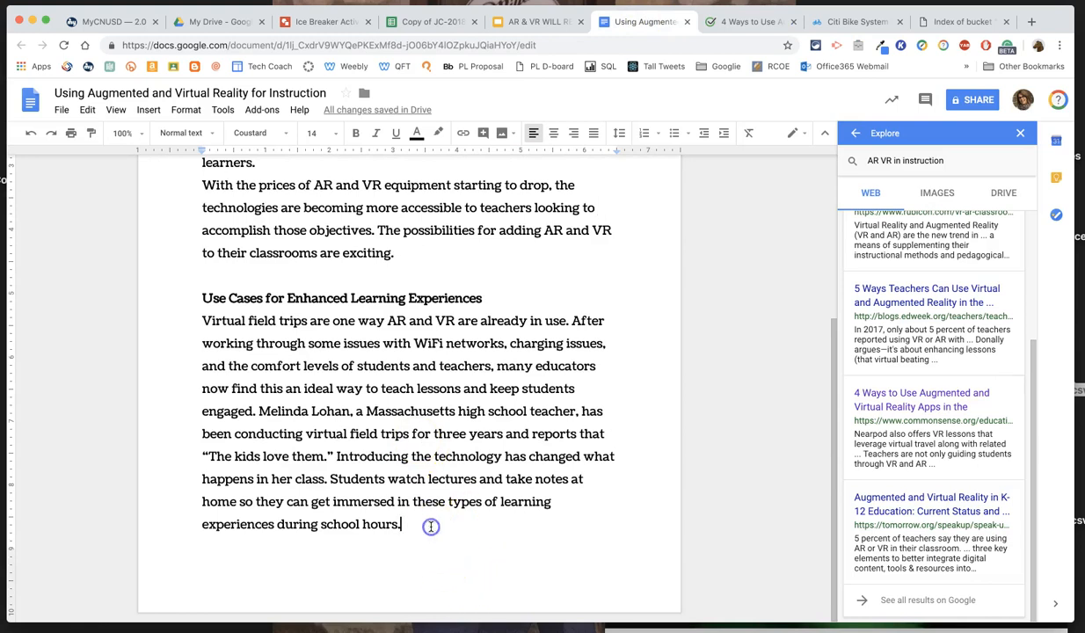
{"action": "key", "text": "Return"}
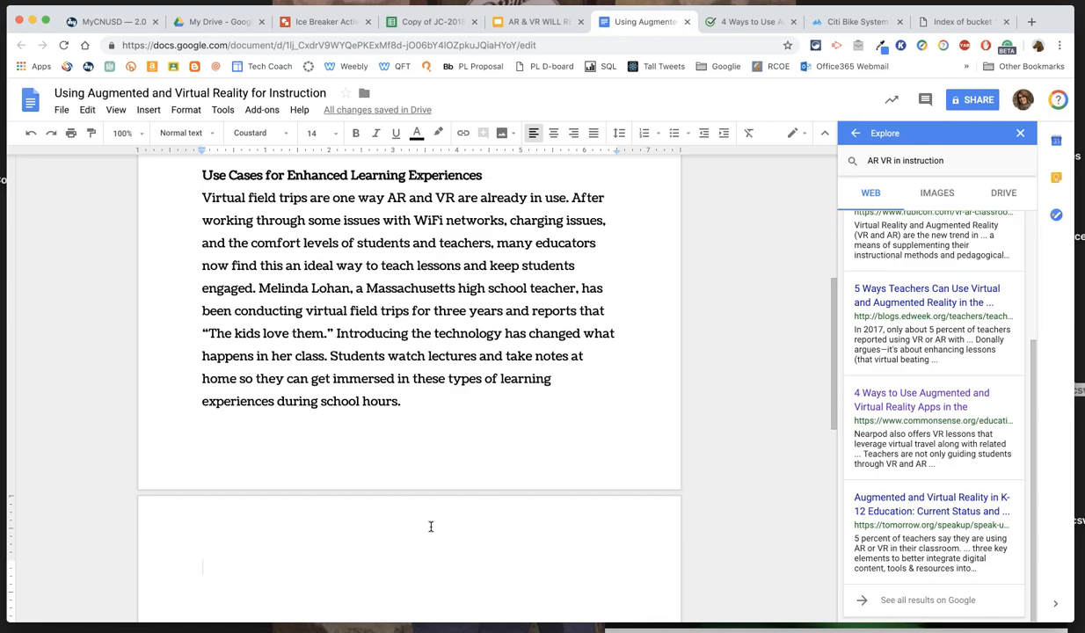
{"action": "type", "text": "2. Use Augmented Reality Apps to Enhance STEM Lessons Just as teachers can thoughtfully integrate VR field trips into their social studies lessons, apps like LifeLiQe and Elements 4D by DAQRI can enhance STEM education. One fifth-grade teacher raves about using LifeLiQe to examine 3D models of plants, animals, and geographic features with her students. They can study each model by rotating, swiping, and zooming in and out: the augmented reality feature lets students take photos or videos of the model with themselves or their surroundings. The platform is aligned to Next Generation Science Standards and includes hundreds of lesson plans, covering topics like the circulatory system and the water cycle."}
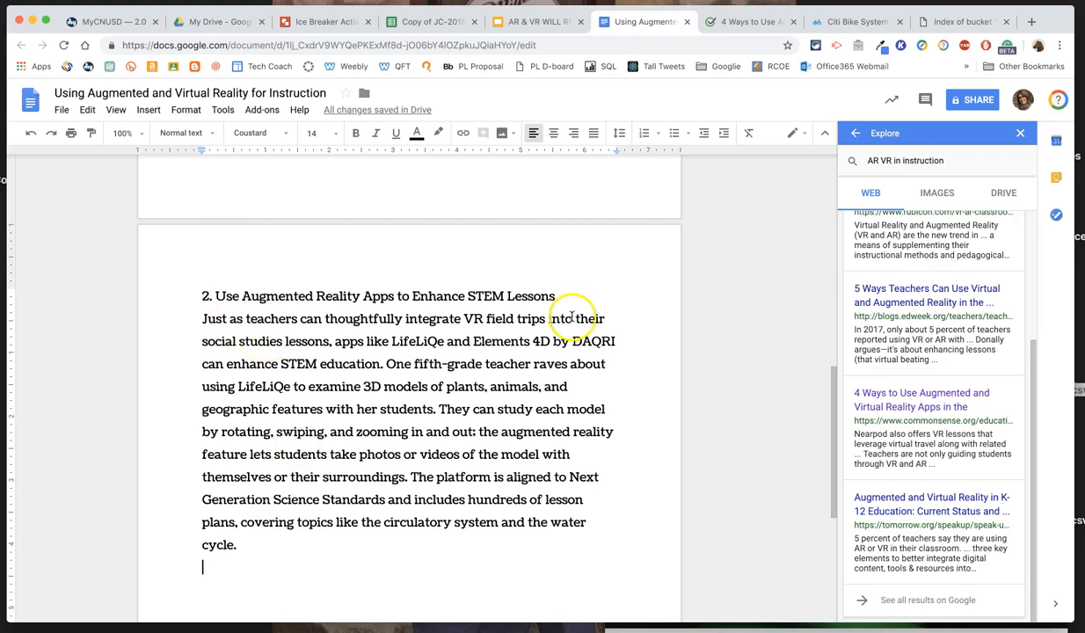
{"action": "left_click_drag", "start_coordinate": [555, 297], "coordinate": [167, 284]}
{"action": "key", "text": "super+b"}
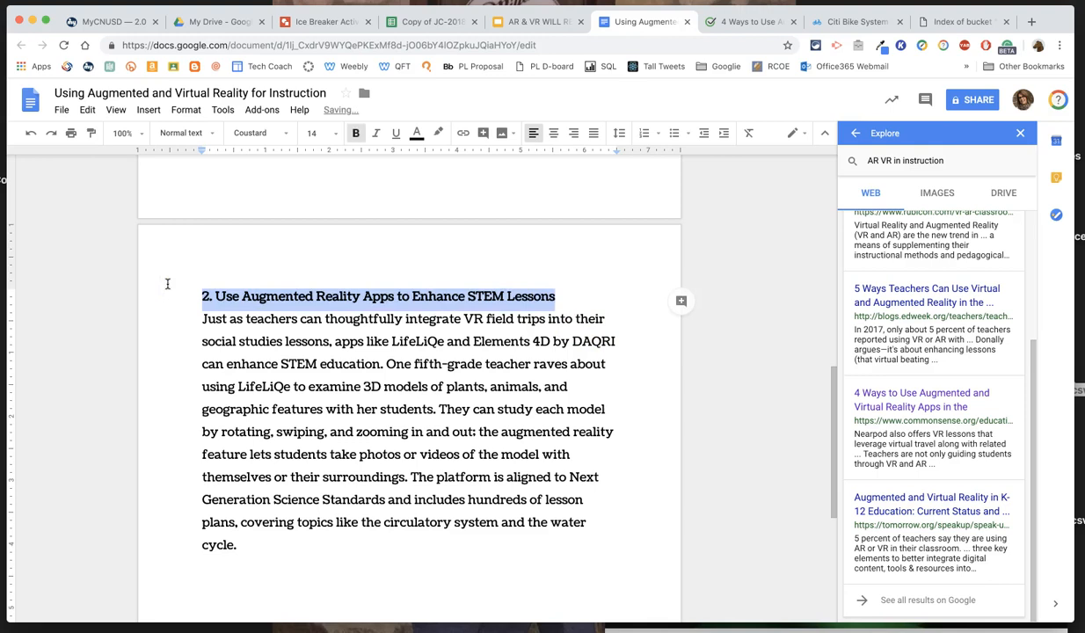
Enclose the pasted STEM lessons paragraph, from "Just as teachers" to "water cycle.", in quotation marks.
{"action": "scroll", "coordinate": [308, 362], "scroll_direction": "up", "scroll_amount": 5}
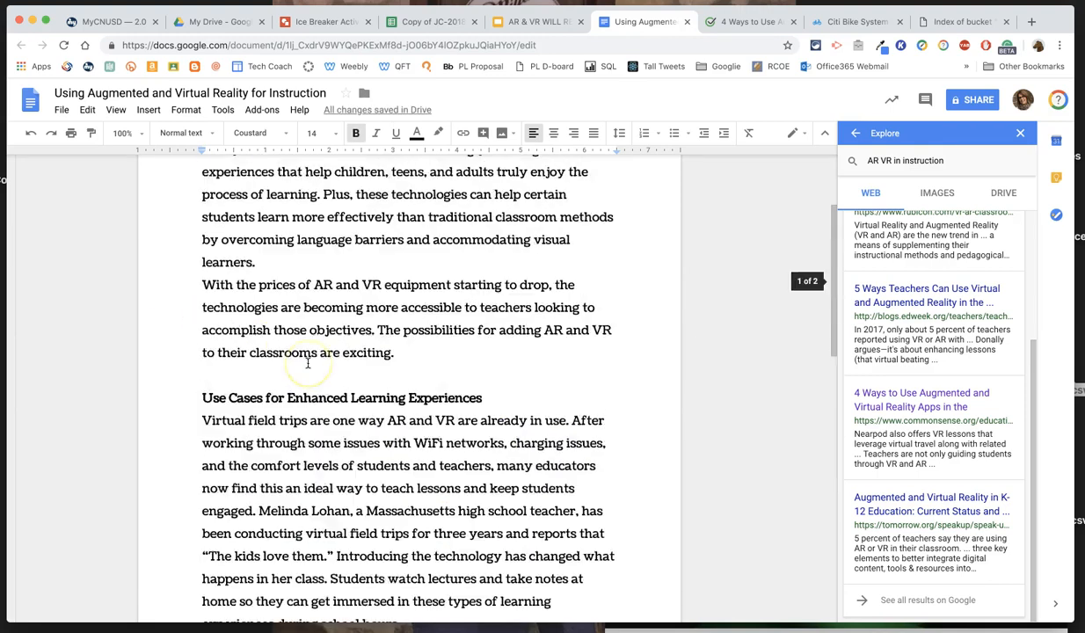
{"action": "scroll", "coordinate": [307, 362], "scroll_direction": "up", "scroll_amount": 3}
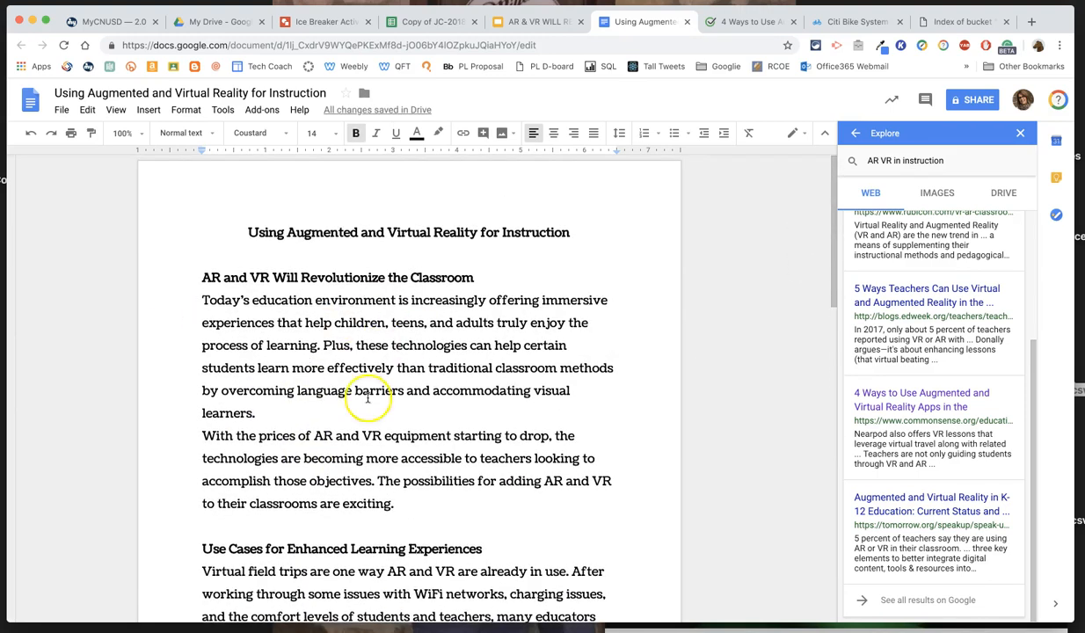
{"action": "scroll", "coordinate": [315, 449], "scroll_direction": "down", "scroll_amount": 10}
{"action": "scroll", "coordinate": [317, 448], "scroll_direction": "down", "scroll_amount": 1}
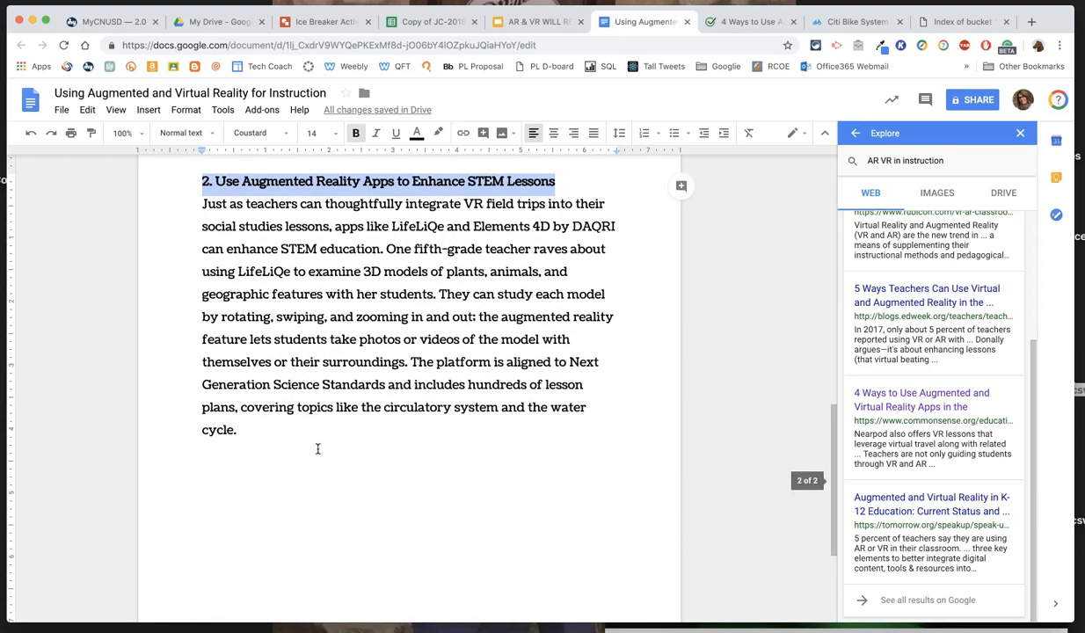
{"action": "left_click", "coordinate": [268, 437]}
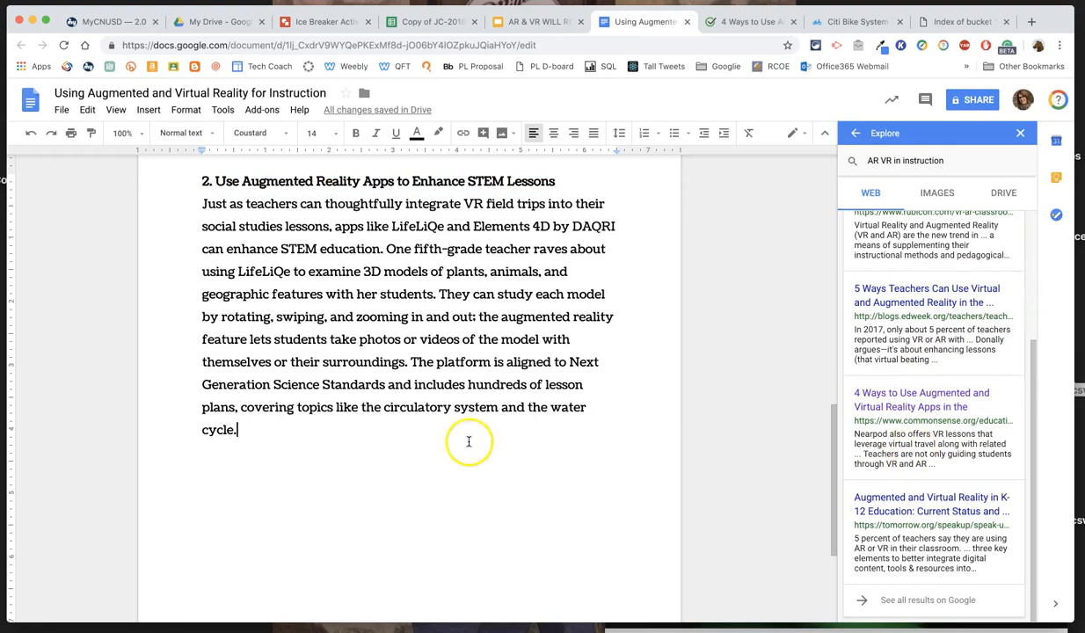
{"action": "type", "text": "\""}
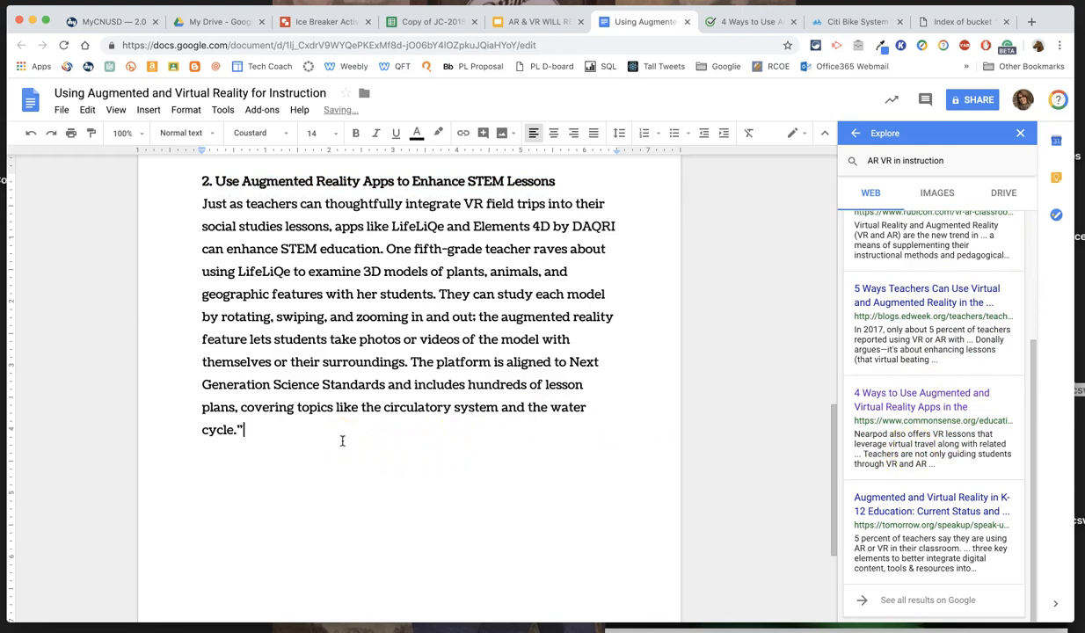
{"action": "left_click", "coordinate": [202, 203]}
{"action": "left_click", "coordinate": [200, 203]}
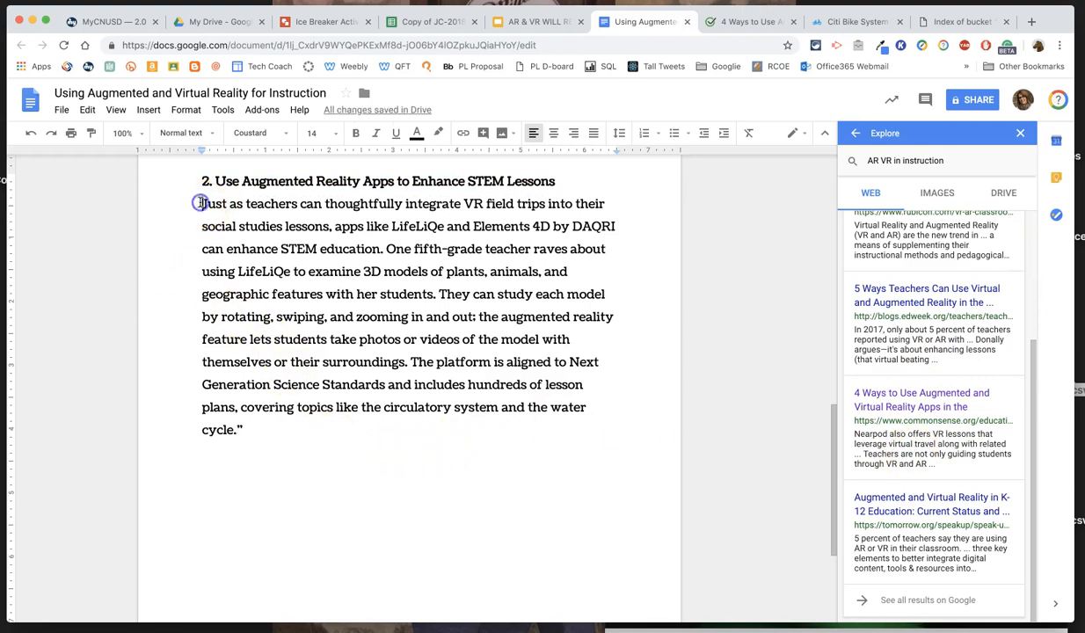
{"action": "type", "text": "\""}
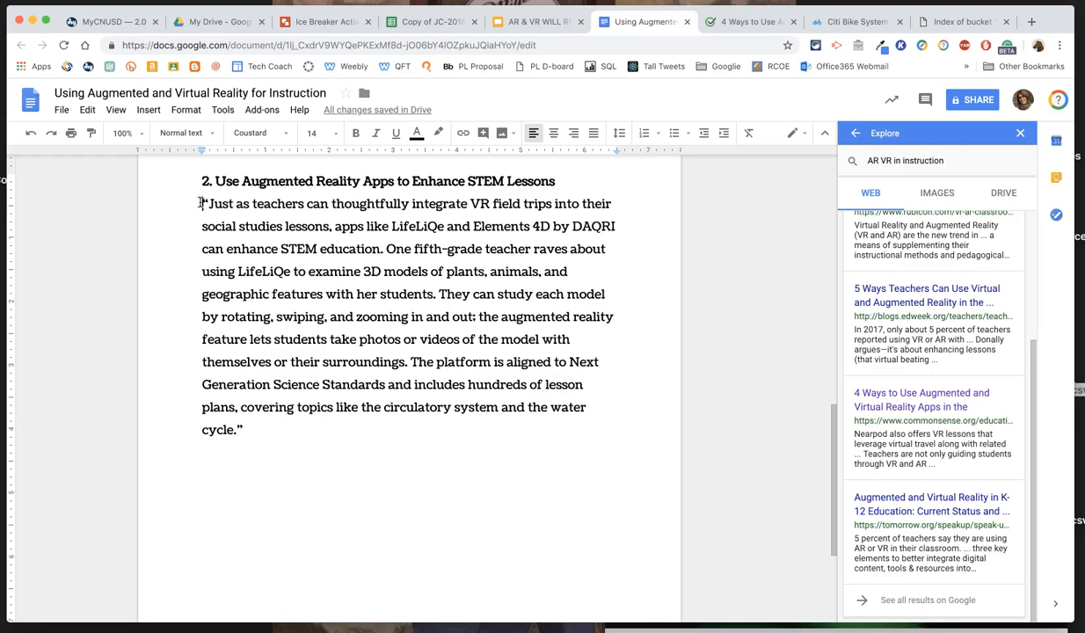
Insert an attribution before the opening quotation mark, giving the author's full name followed by "says,".
{"action": "left_click", "coordinate": [201, 204]}
{"action": "type", "text": "John Smith says,"}
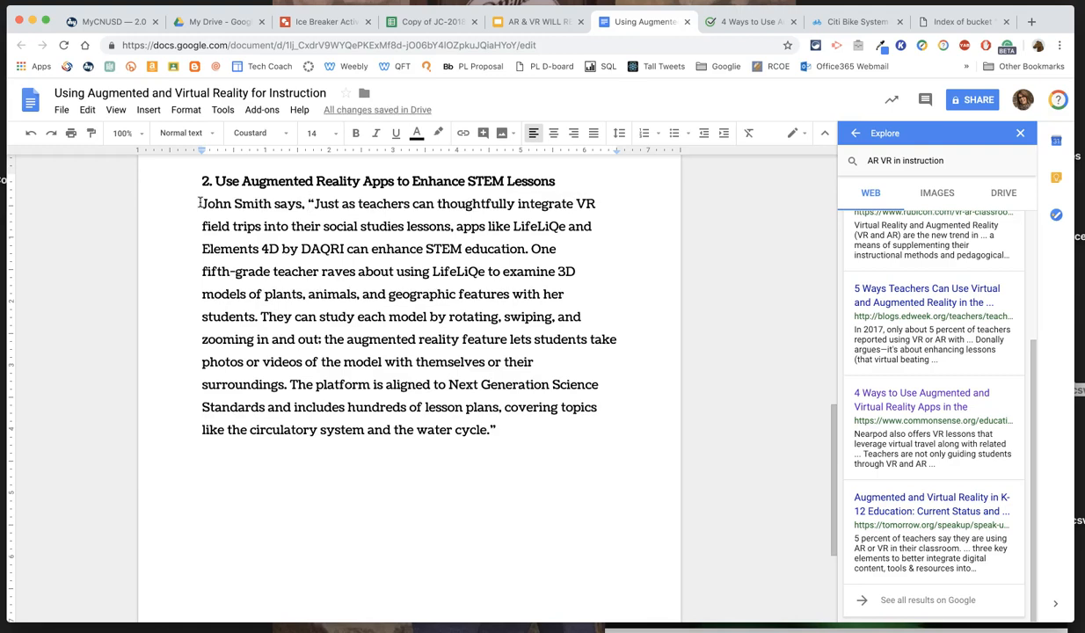
{"action": "left_click", "coordinate": [287, 254]}
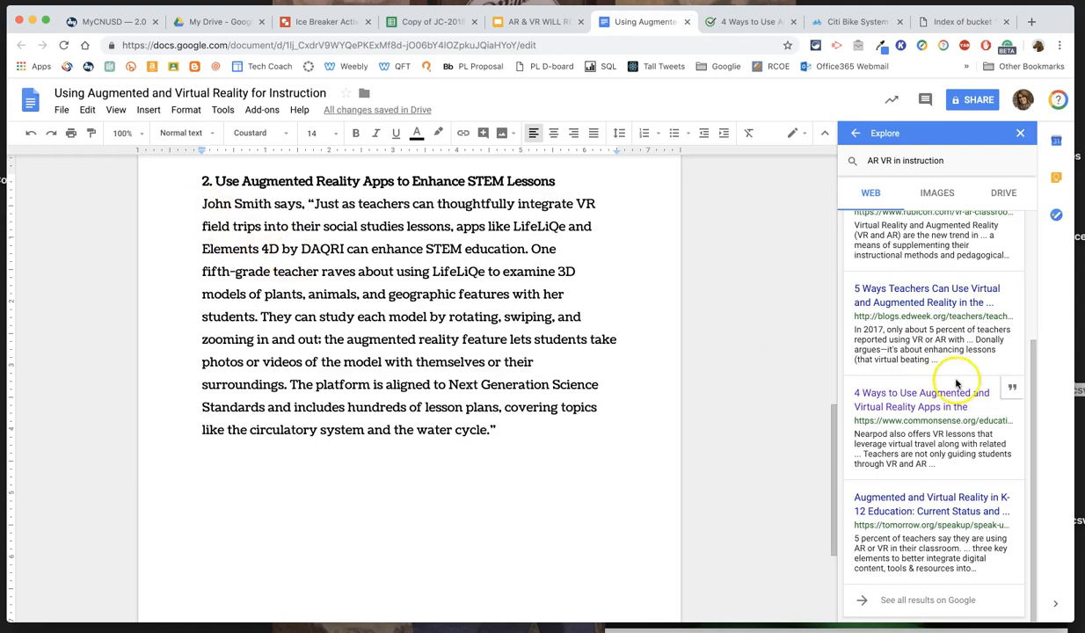
Cite the "4 Ways to Use Augmented and Virtual Reality Apps" article as a footnote right after the closing quotation mark.
{"action": "mouse_move", "coordinate": [963, 444]}
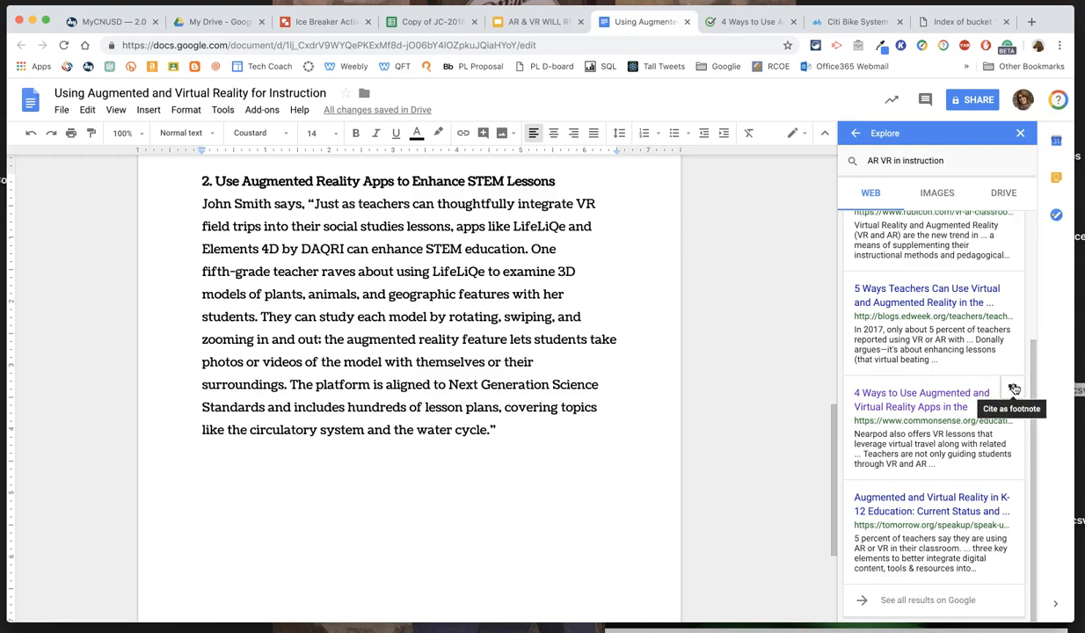
{"action": "left_click", "coordinate": [508, 426]}
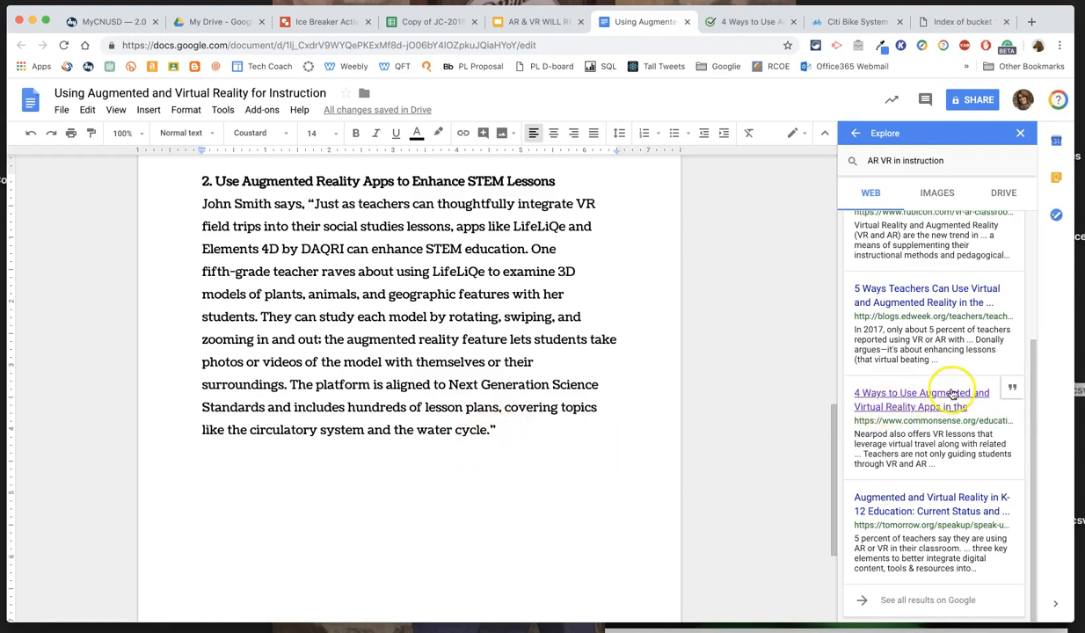
{"action": "left_click", "coordinate": [1011, 390]}
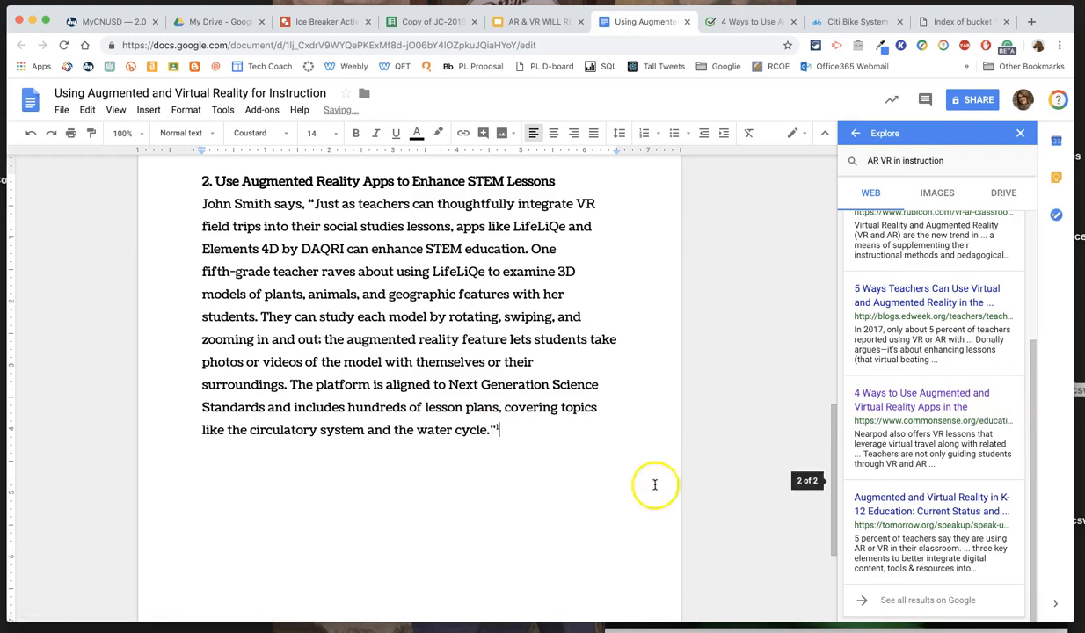
{"action": "scroll", "coordinate": [507, 429], "scroll_direction": "down", "scroll_amount": 3}
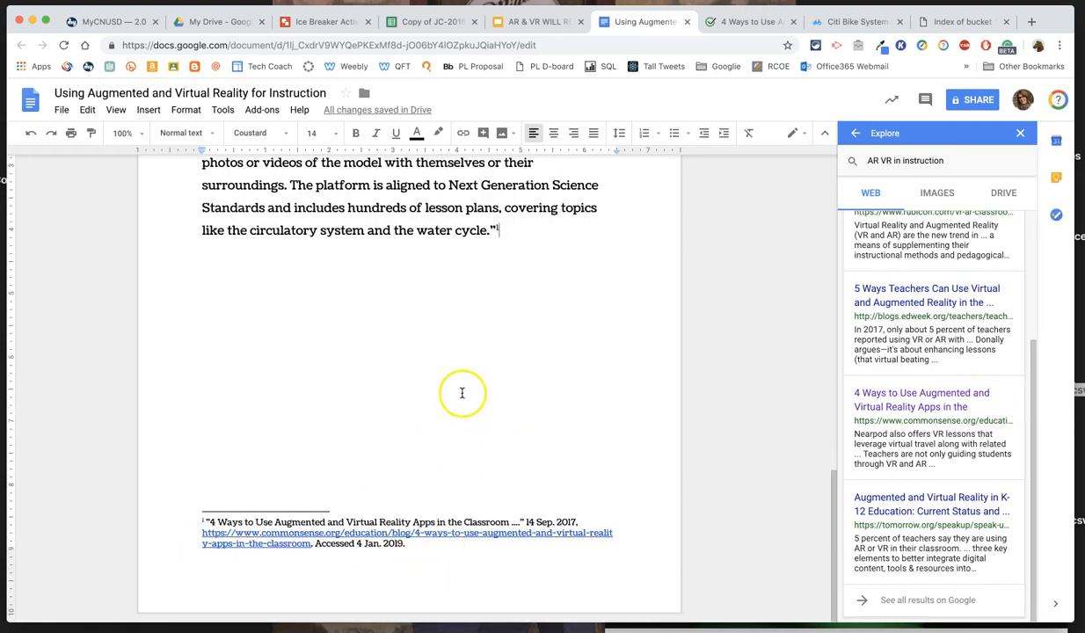
Enclose the opening section in quotation marks, from the heading "AR and VR Will Revolutionize the Classroom" to "classrooms are exciting.".
{"action": "scroll", "coordinate": [460, 393], "scroll_direction": "up", "scroll_amount": 10}
{"action": "scroll", "coordinate": [461, 393], "scroll_direction": "up", "scroll_amount": 2}
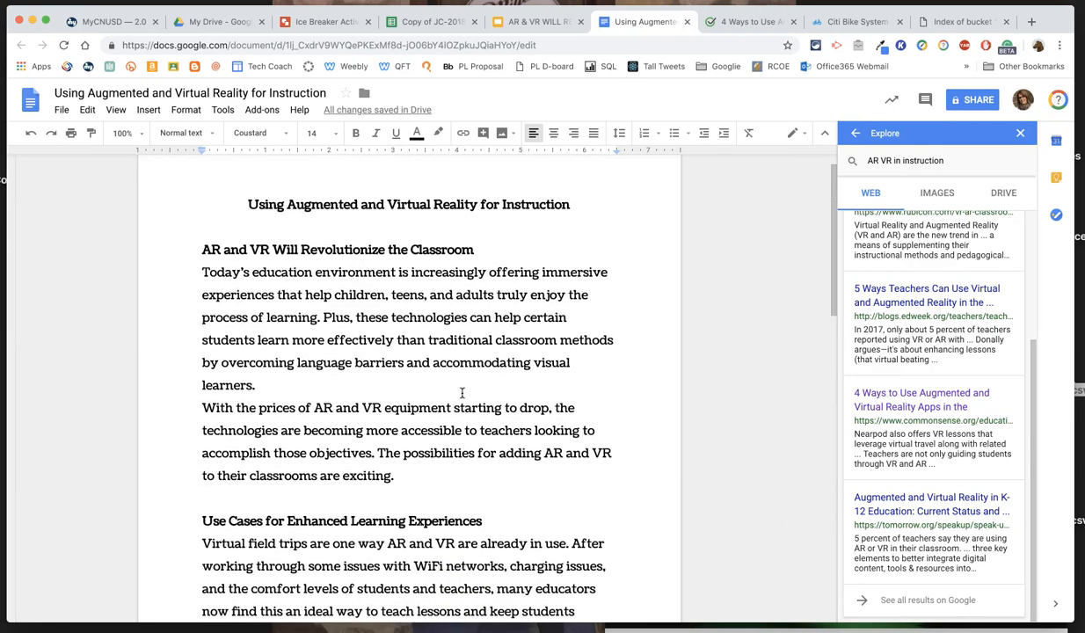
{"action": "left_click", "coordinate": [399, 476]}
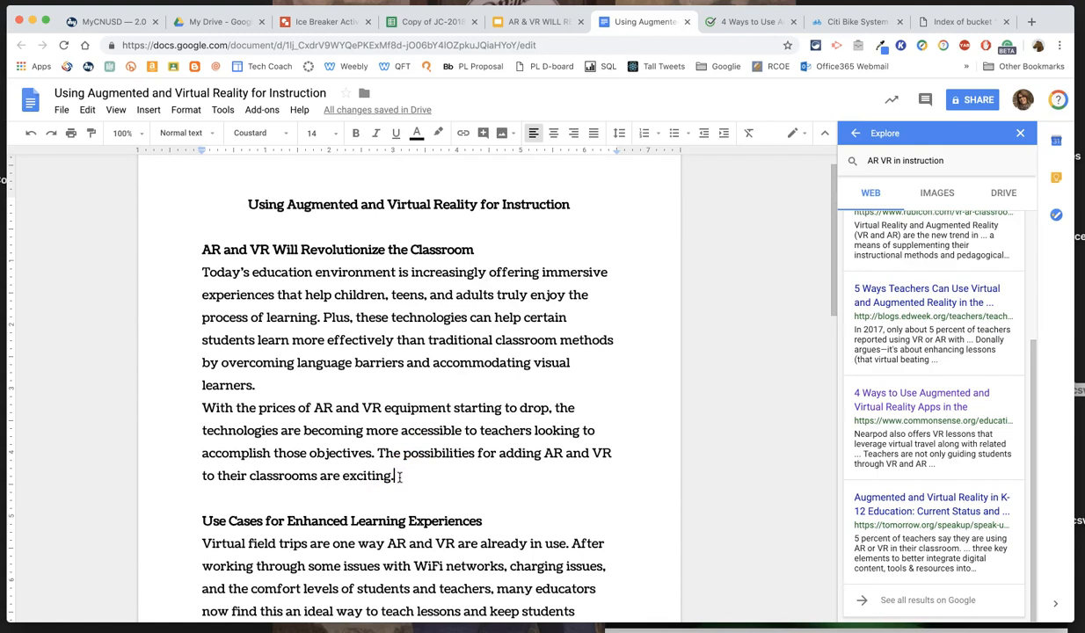
{"action": "type", "text": "\""}
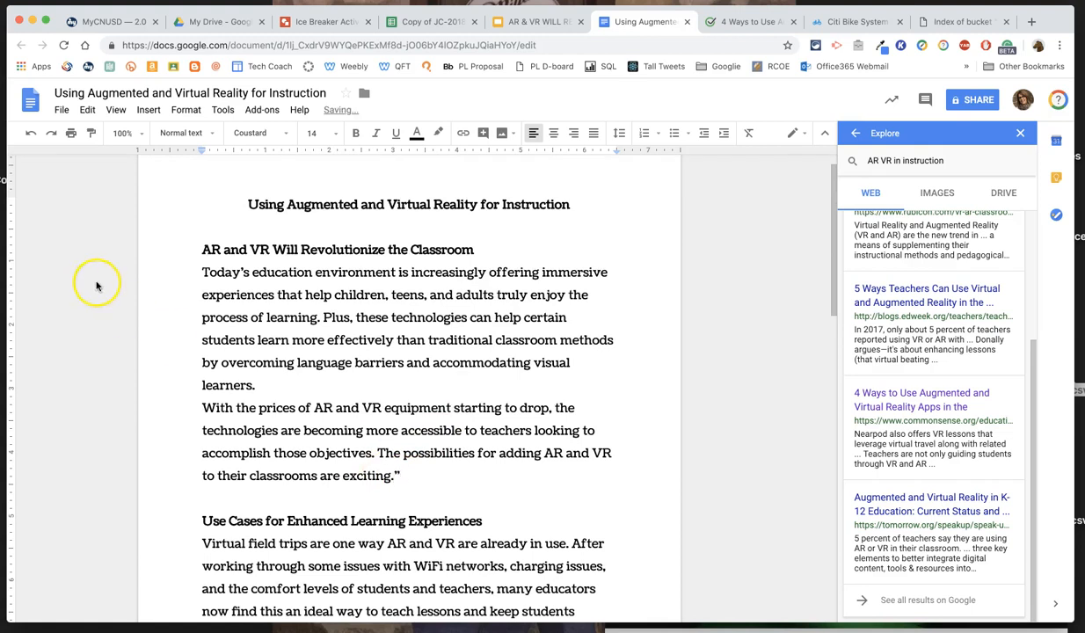
{"action": "left_click", "coordinate": [201, 251]}
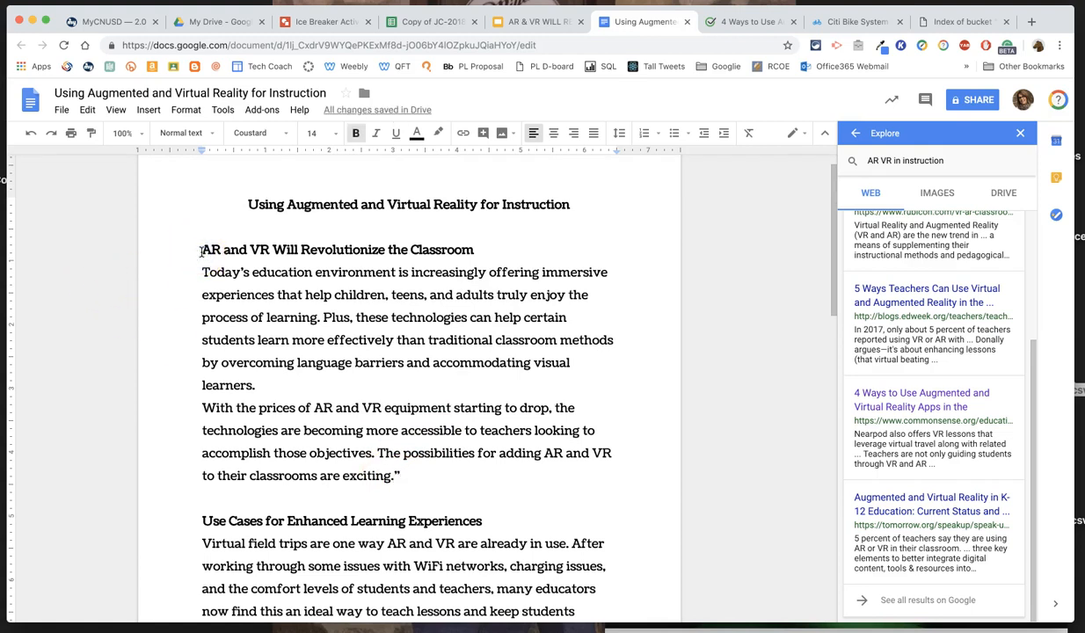
{"action": "type", "text": "\""}
Cite the "How AR and VR Will Revolutionize the Classroom - ReadWrite" result as a footnote right after the opening section's closing quotation mark.
{"action": "scroll", "coordinate": [960, 315], "scroll_direction": "up", "scroll_amount": 3}
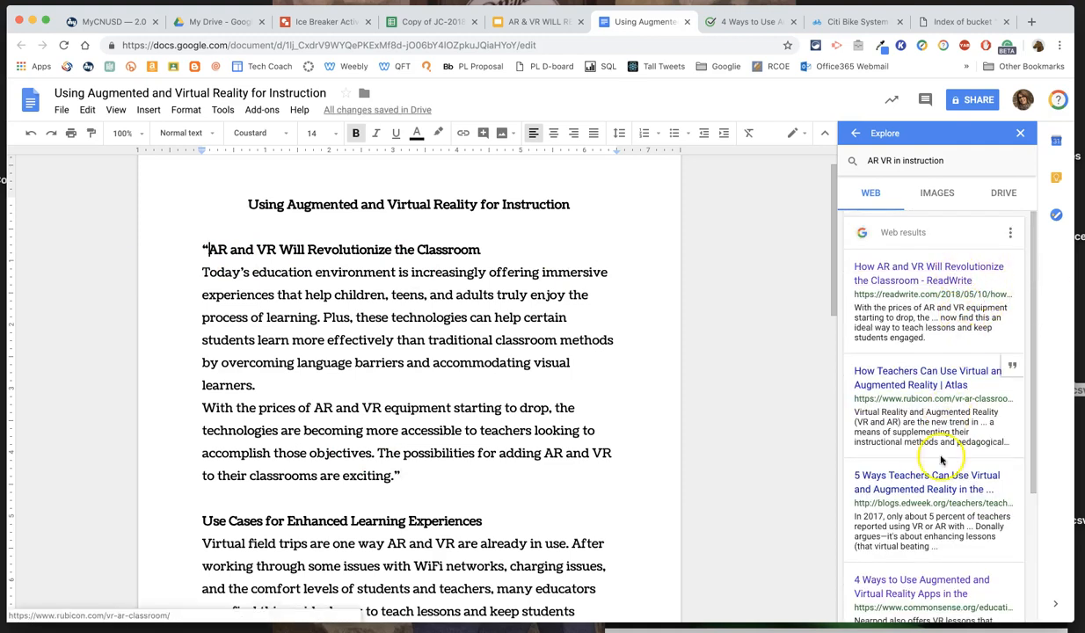
{"action": "scroll", "coordinate": [940, 489], "scroll_direction": "down", "scroll_amount": 2}
{"action": "scroll", "coordinate": [939, 489], "scroll_direction": "up", "scroll_amount": 2}
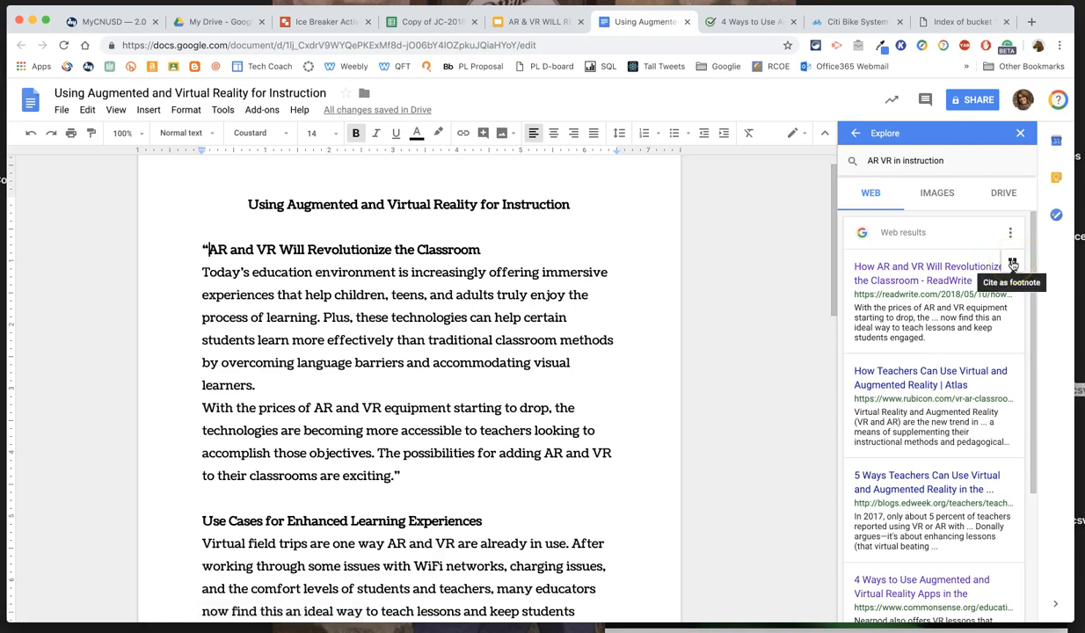
{"action": "left_click", "coordinate": [454, 455]}
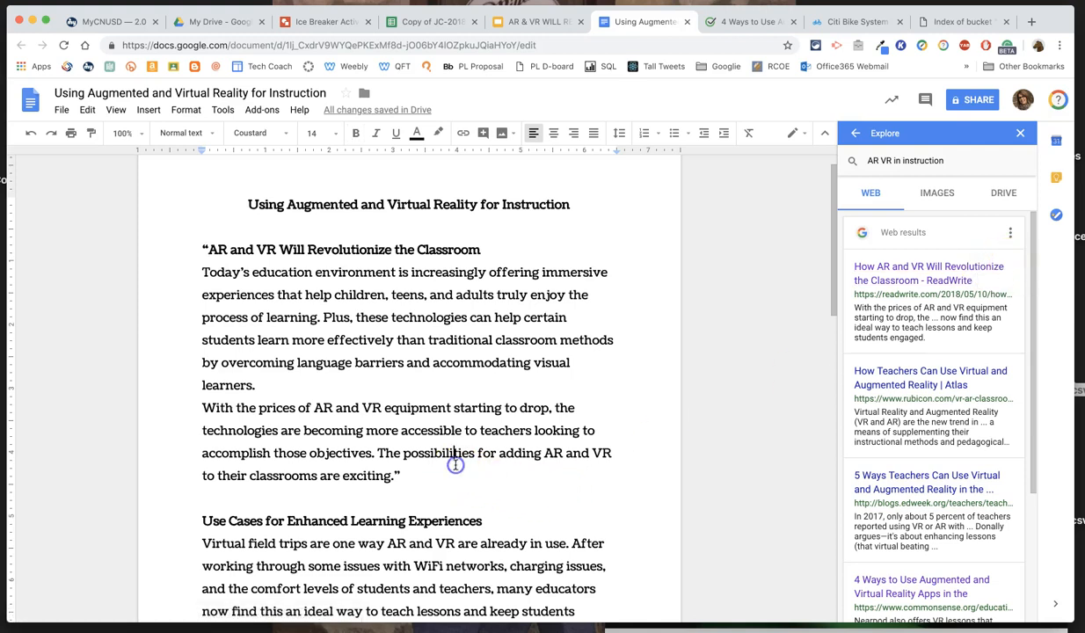
{"action": "left_click", "coordinate": [407, 479]}
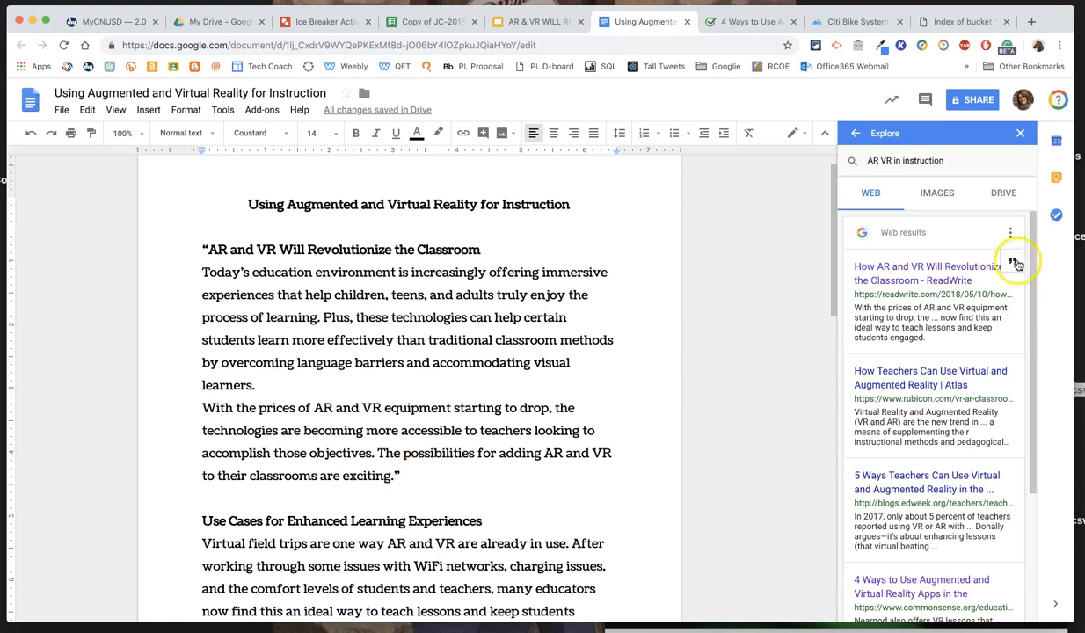
{"action": "left_click", "coordinate": [1013, 261]}
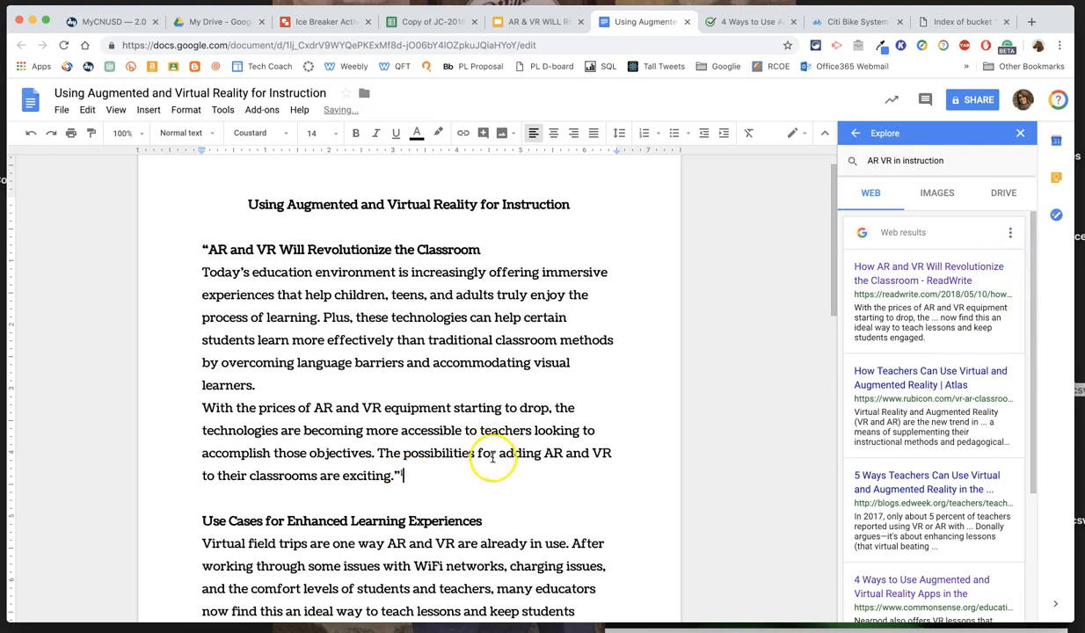
Examine the footnotes at the end of both pages and the installed add-ons, including EasyBib Bibliography Creator.
{"action": "scroll", "coordinate": [492, 461], "scroll_direction": "down", "scroll_amount": 5}
{"action": "scroll", "coordinate": [492, 461], "scroll_direction": "down", "scroll_amount": 5}
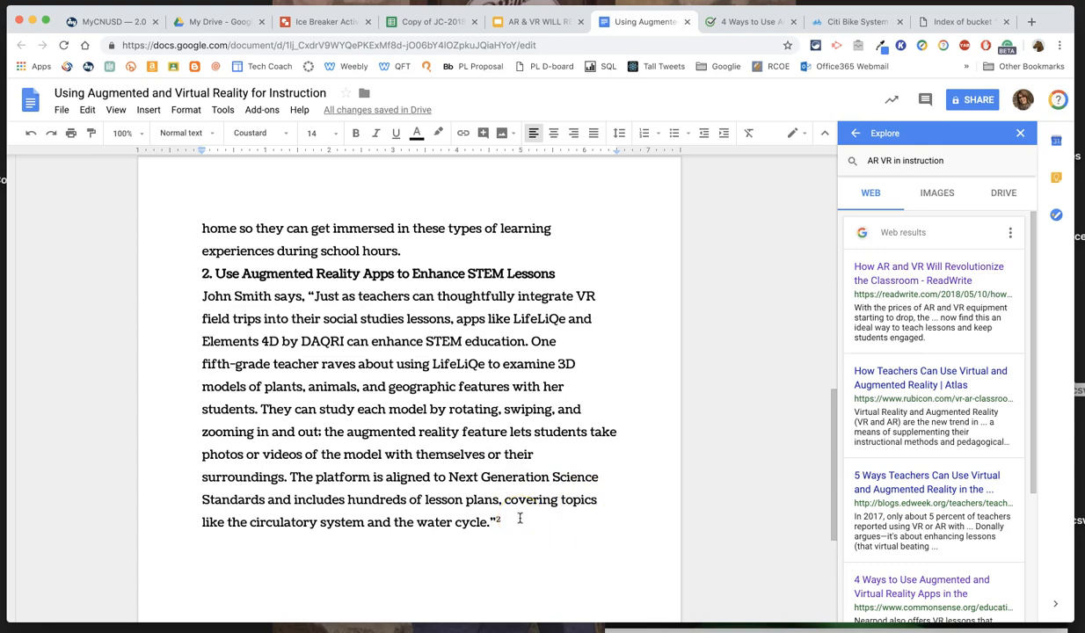
{"action": "scroll", "coordinate": [519, 518], "scroll_direction": "down", "scroll_amount": 5}
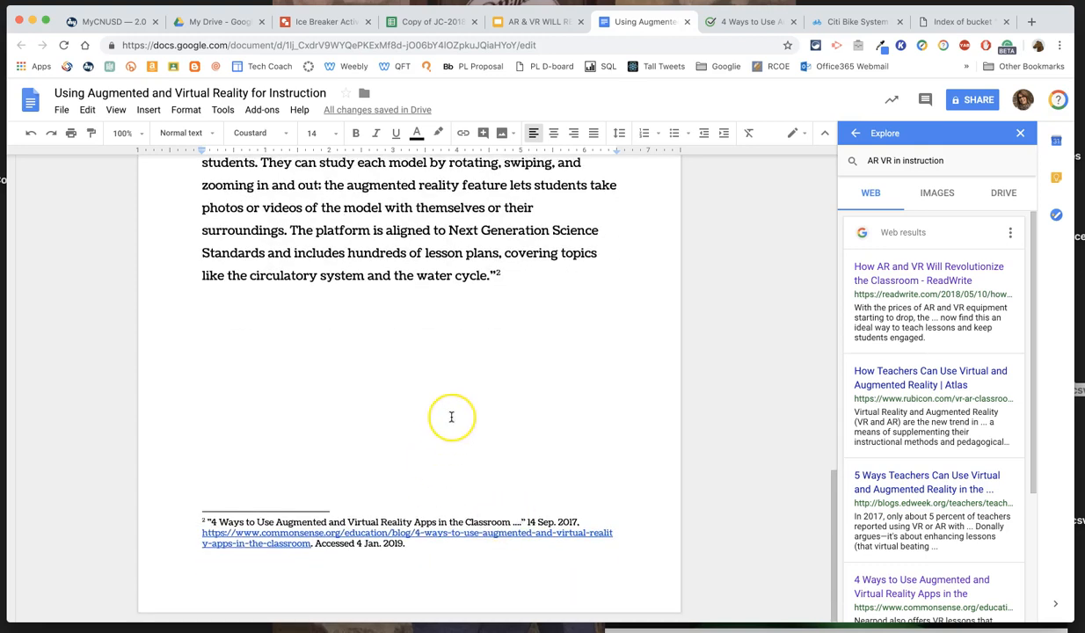
{"action": "scroll", "coordinate": [451, 416], "scroll_direction": "up", "scroll_amount": 10}
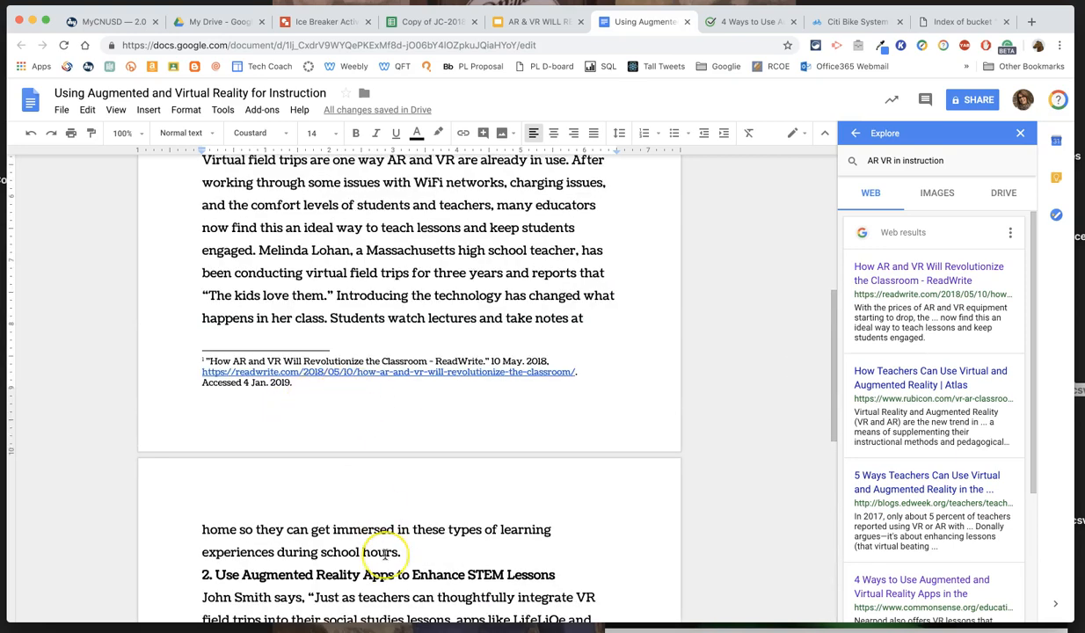
{"action": "scroll", "coordinate": [383, 551], "scroll_direction": "down", "scroll_amount": 10}
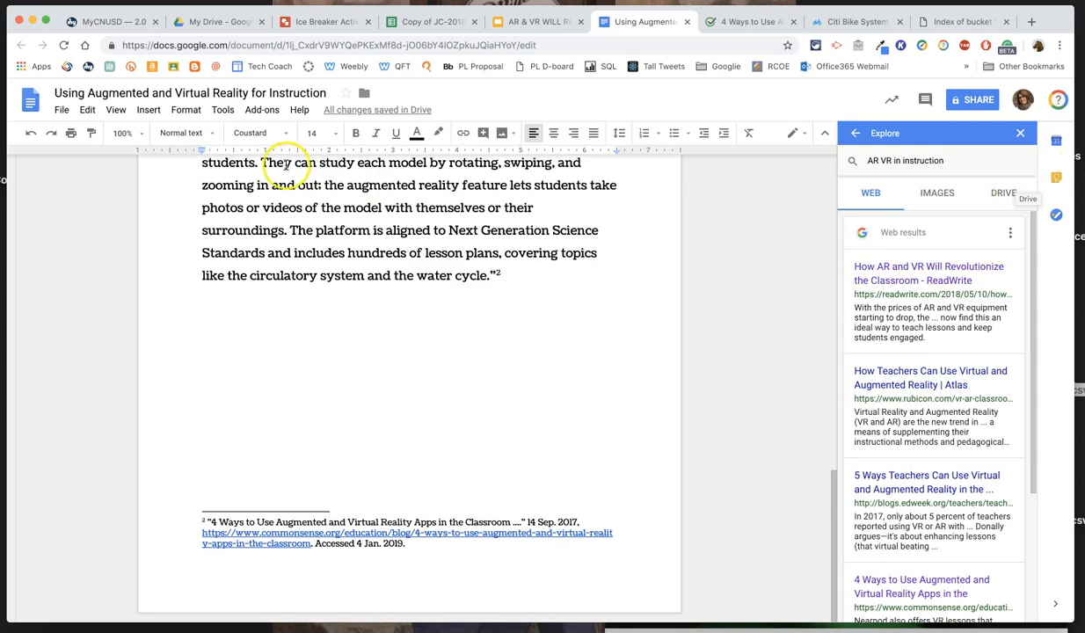
{"action": "left_click", "coordinate": [269, 113]}
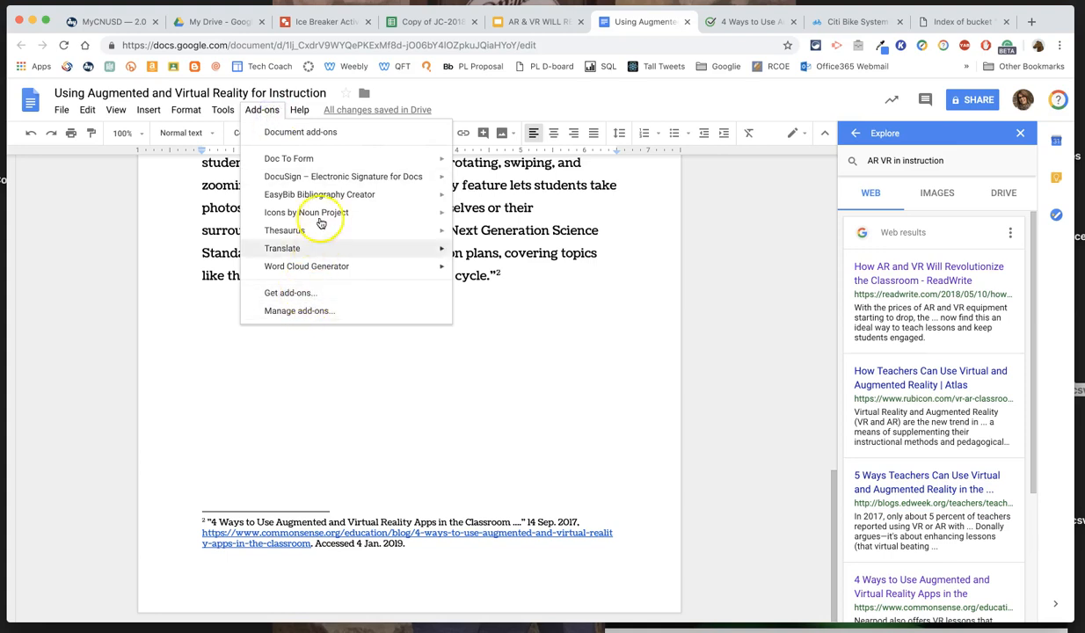
{"action": "mouse_move", "coordinate": [321, 194]}
{"action": "left_click", "coordinate": [598, 371]}
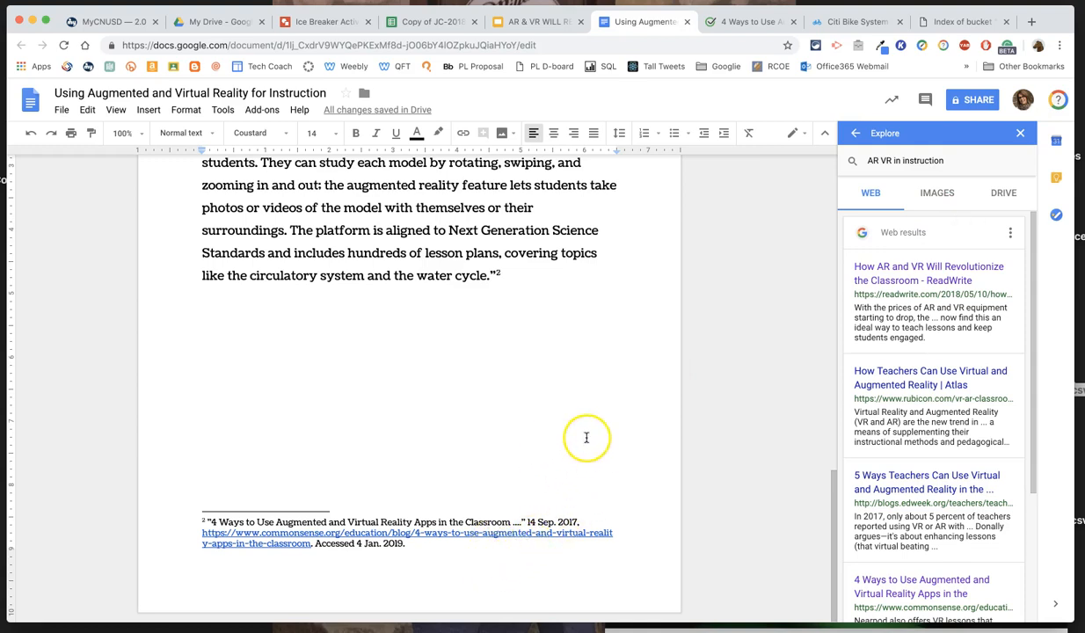
Show the Explore image results for "AR VR in instruction" and browse them for a suitable picture.
{"action": "left_click", "coordinate": [934, 195]}
{"action": "left_click", "coordinate": [888, 392]}
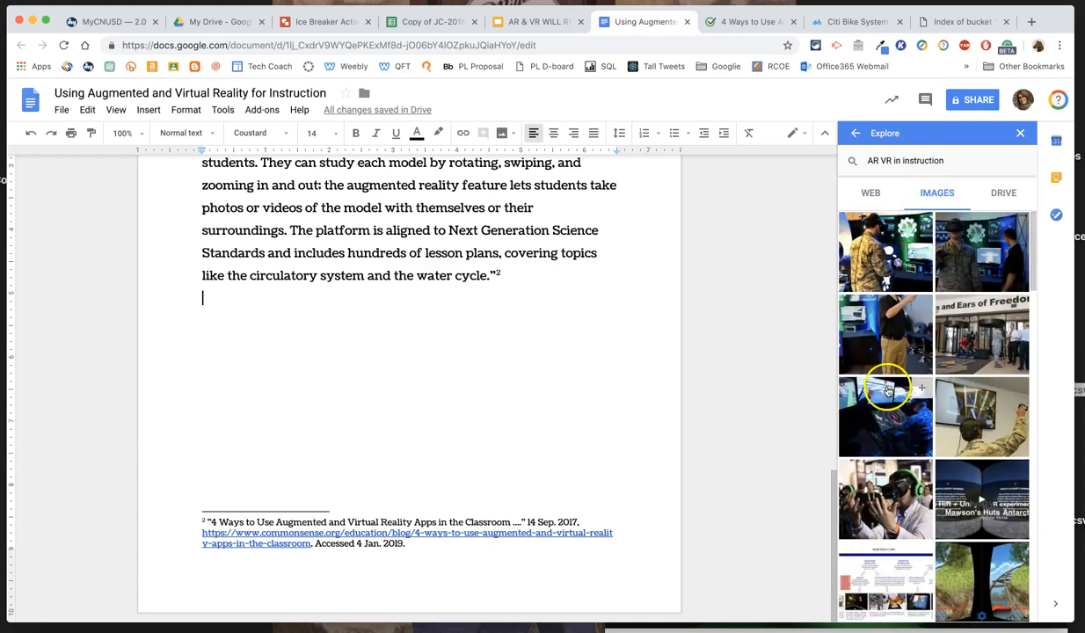
{"action": "scroll", "coordinate": [882, 490], "scroll_direction": "down", "scroll_amount": 5}
{"action": "scroll", "coordinate": [882, 489], "scroll_direction": "up", "scroll_amount": 3}
{"action": "left_click", "coordinate": [876, 524]}
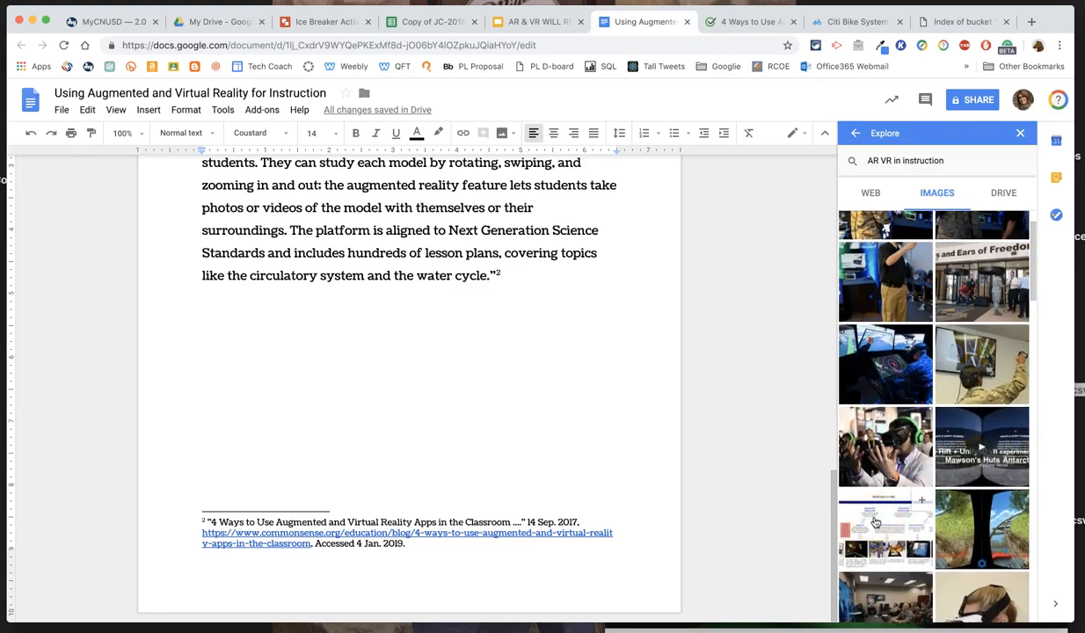
{"action": "left_click", "coordinate": [874, 522]}
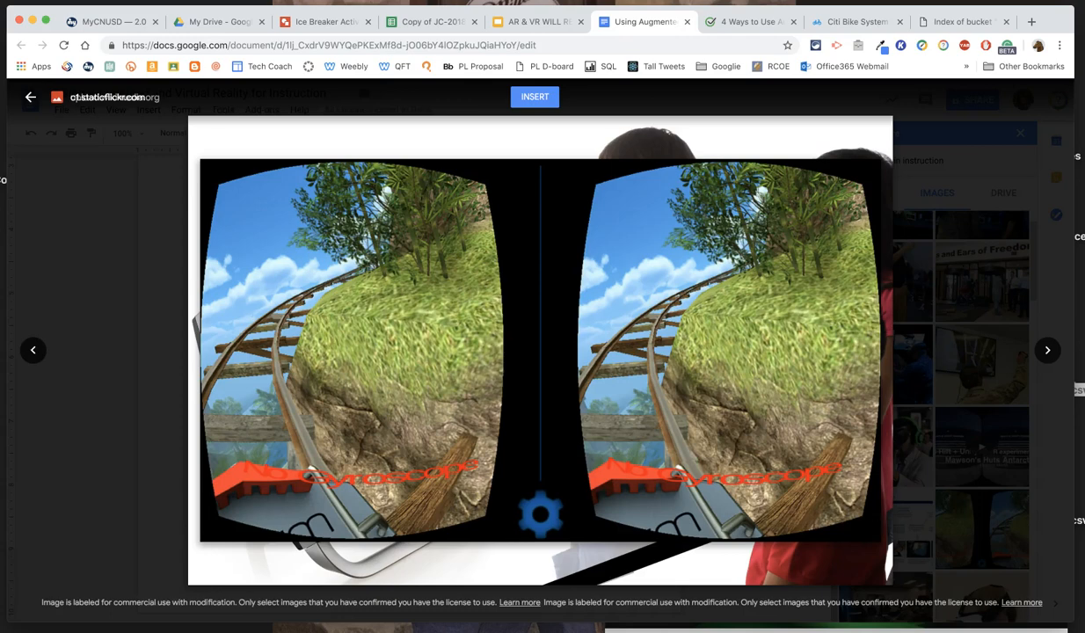
{"action": "left_click", "coordinate": [27, 97]}
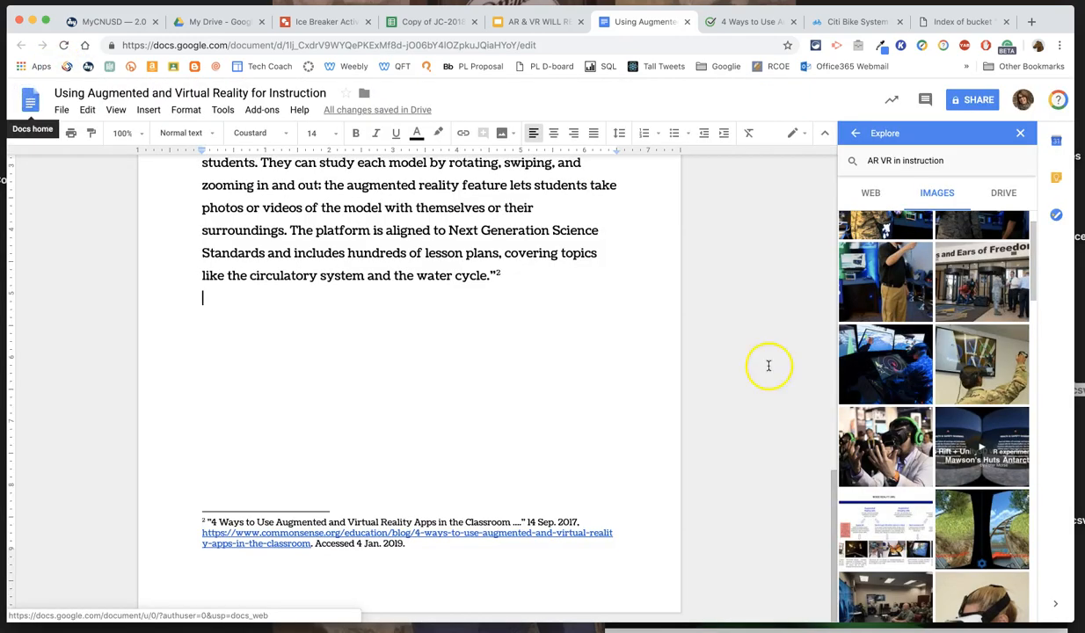
{"action": "left_click", "coordinate": [897, 523]}
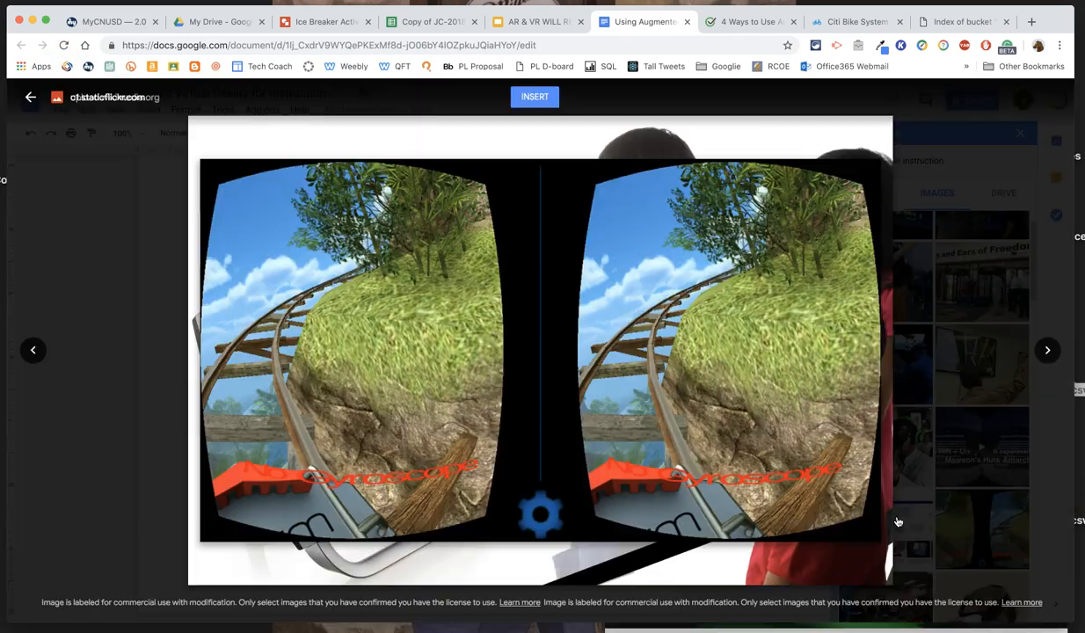
{"action": "left_click", "coordinate": [29, 96]}
Insert the photo of the man wearing a VR headset and green headphones below the quoted STEM lessons paragraph.
{"action": "mouse_move", "coordinate": [864, 461]}
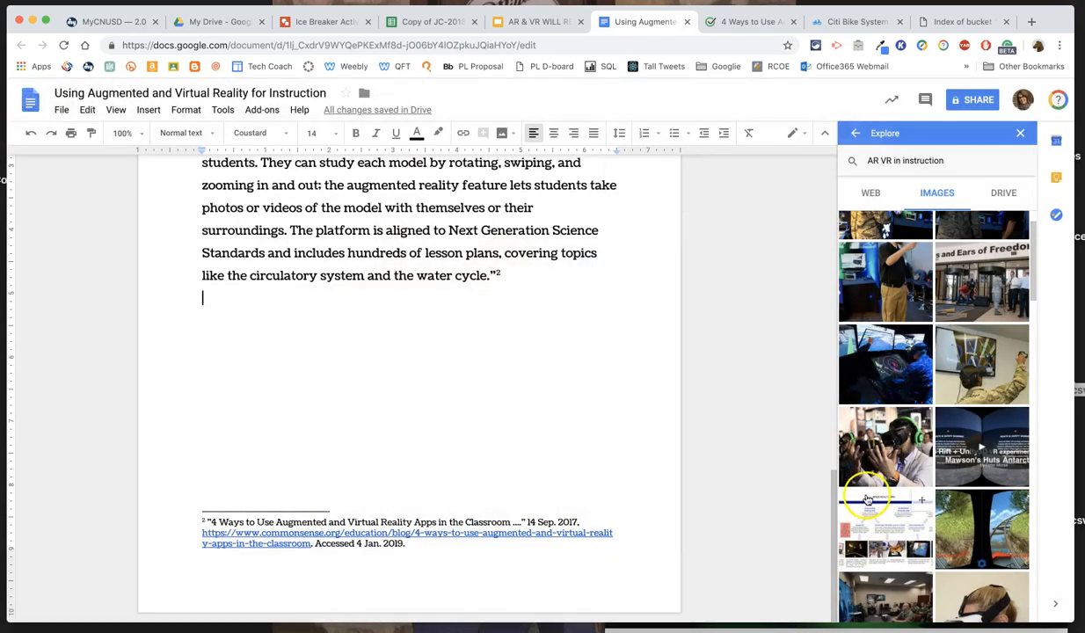
{"action": "left_click", "coordinate": [877, 442]}
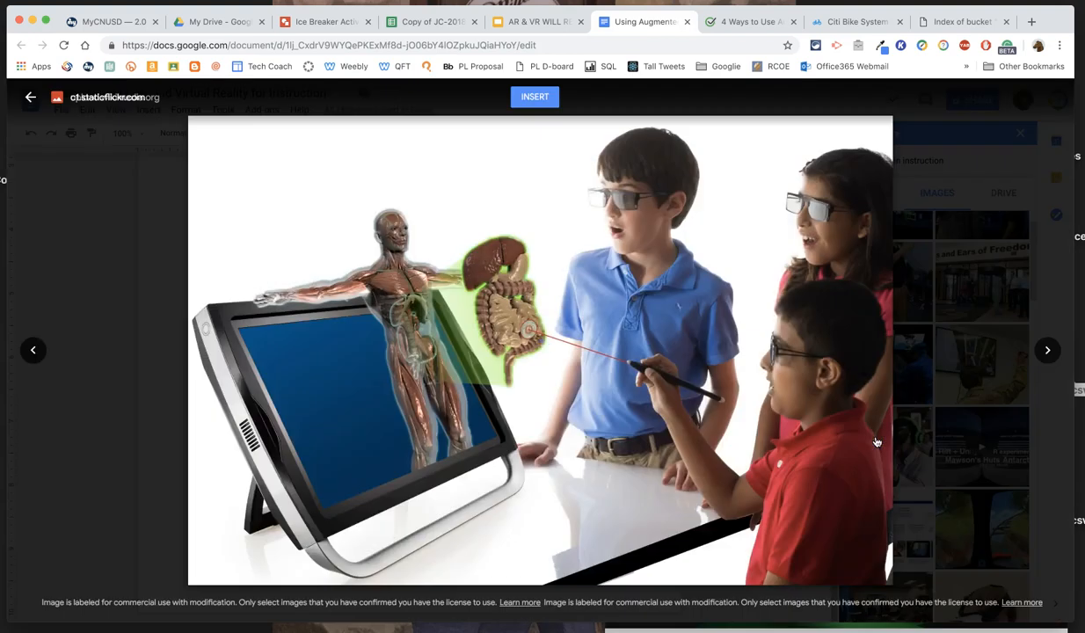
{"action": "left_click", "coordinate": [537, 97]}
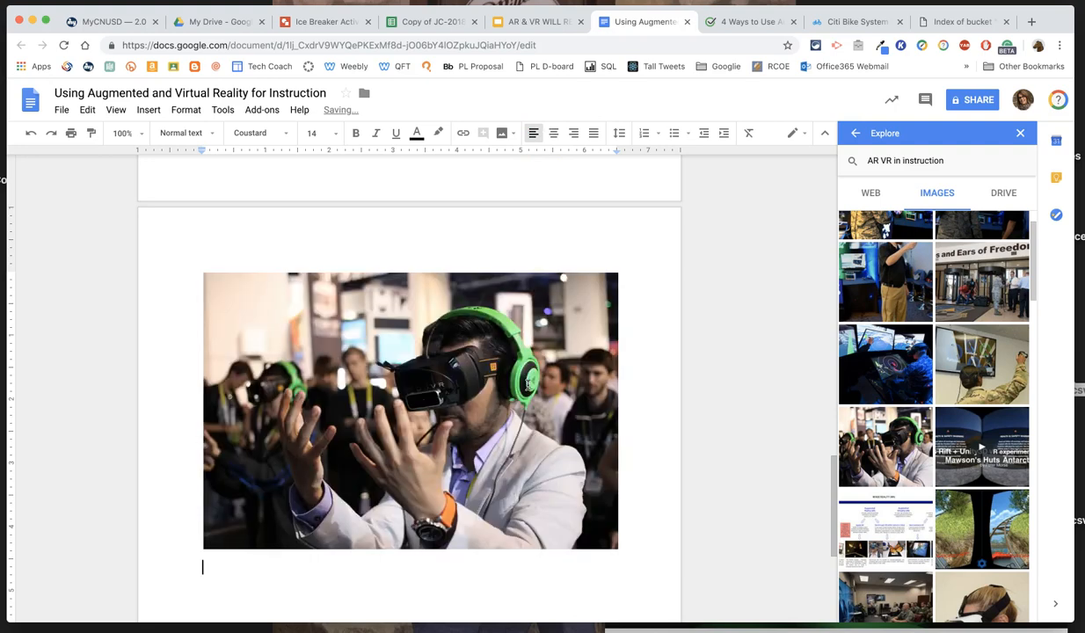
Shrink the VR headset photo to about 3.7 inches wide so it fits under the STEM lessons quote, and centre it.
{"action": "left_click", "coordinate": [388, 424]}
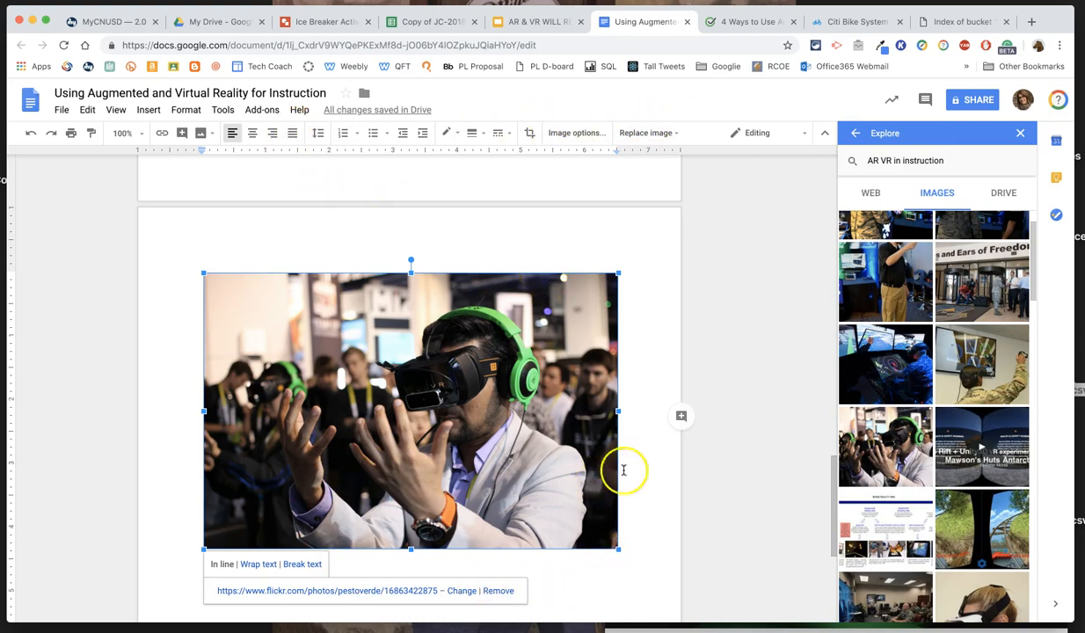
{"action": "left_click_drag", "start_coordinate": [618, 548], "coordinate": [437, 368]}
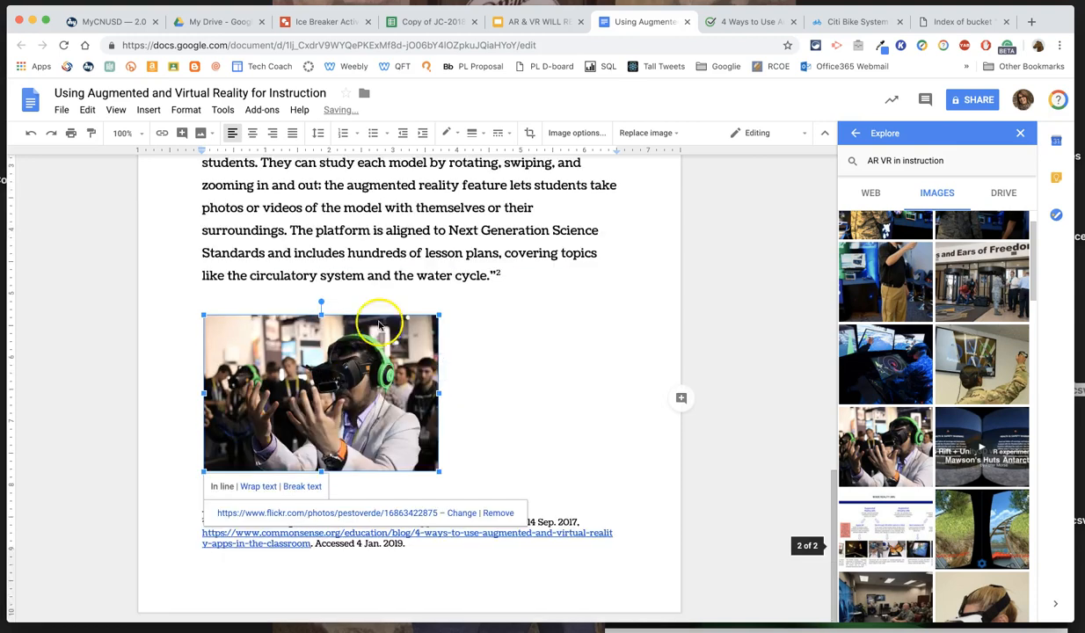
{"action": "left_click", "coordinate": [305, 348]}
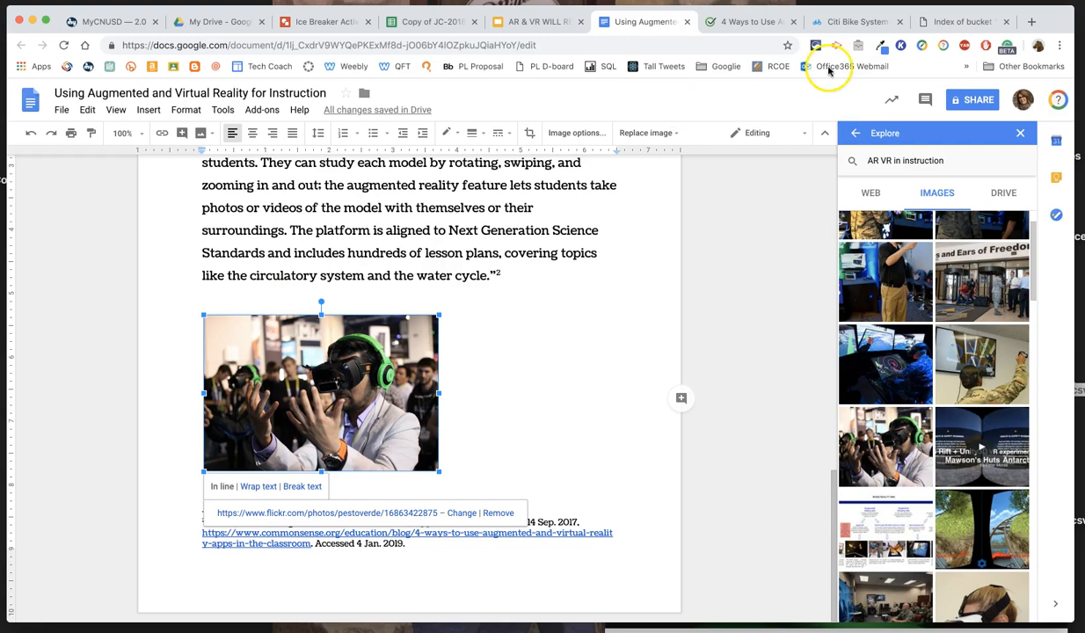
{"action": "left_click", "coordinate": [252, 132]}
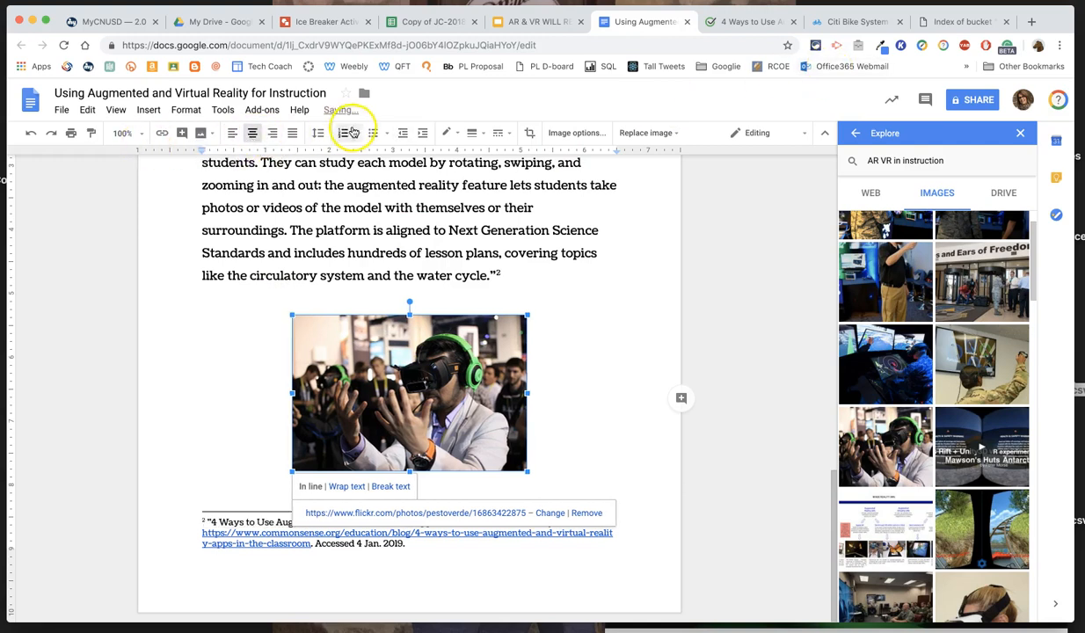
Give the VR headset photo a solid red border 3 pt thick.
{"action": "left_click", "coordinate": [469, 132]}
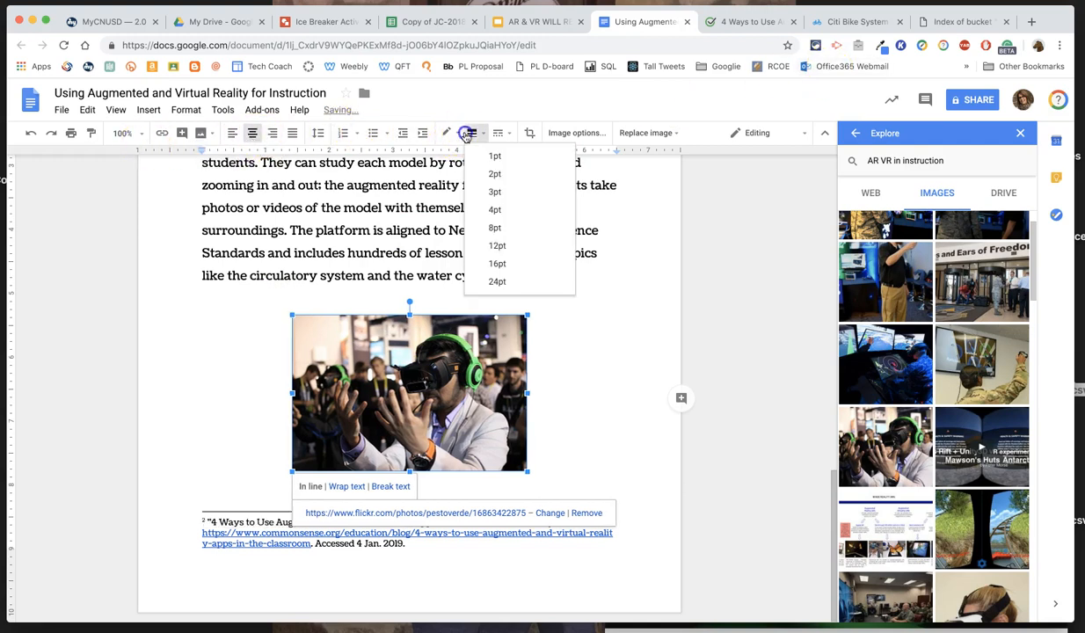
{"action": "left_click", "coordinate": [495, 192]}
{"action": "left_click", "coordinate": [446, 133]}
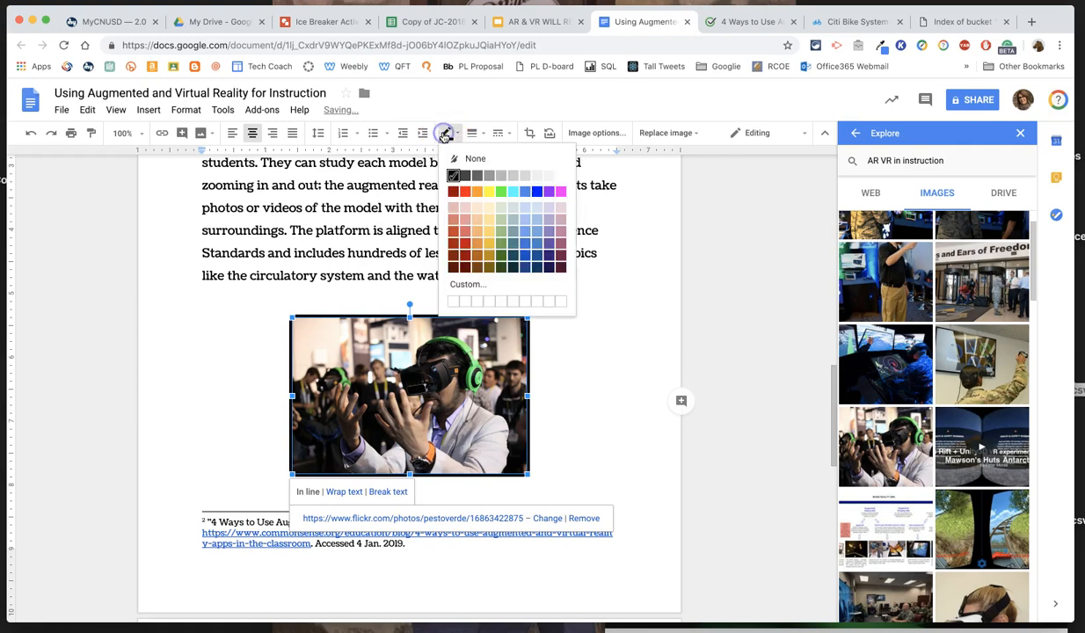
{"action": "left_click", "coordinate": [465, 192]}
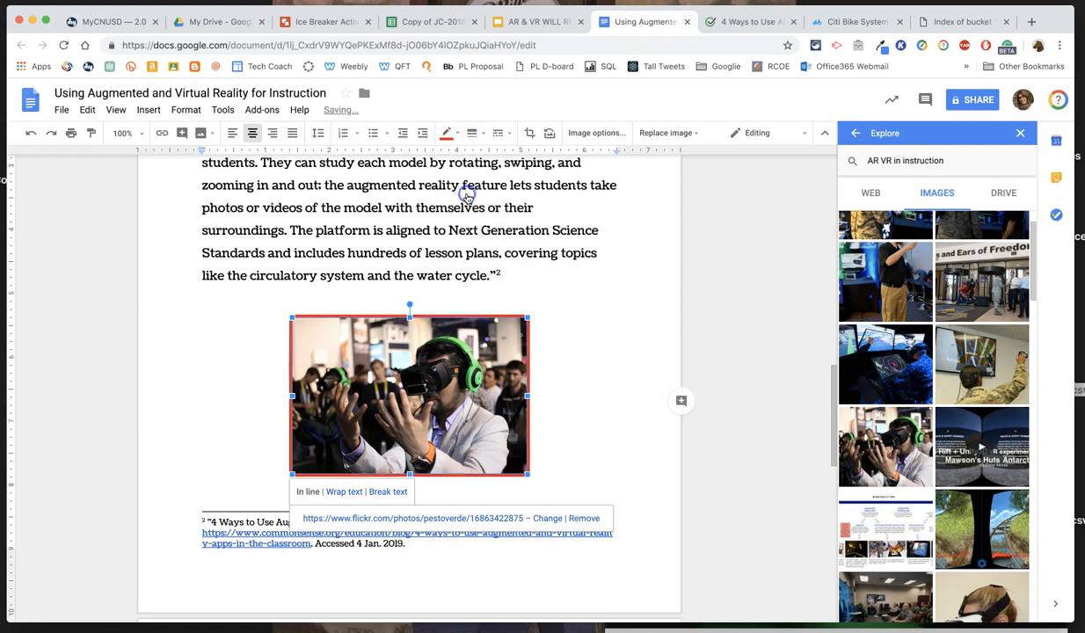
{"action": "left_click", "coordinate": [500, 133]}
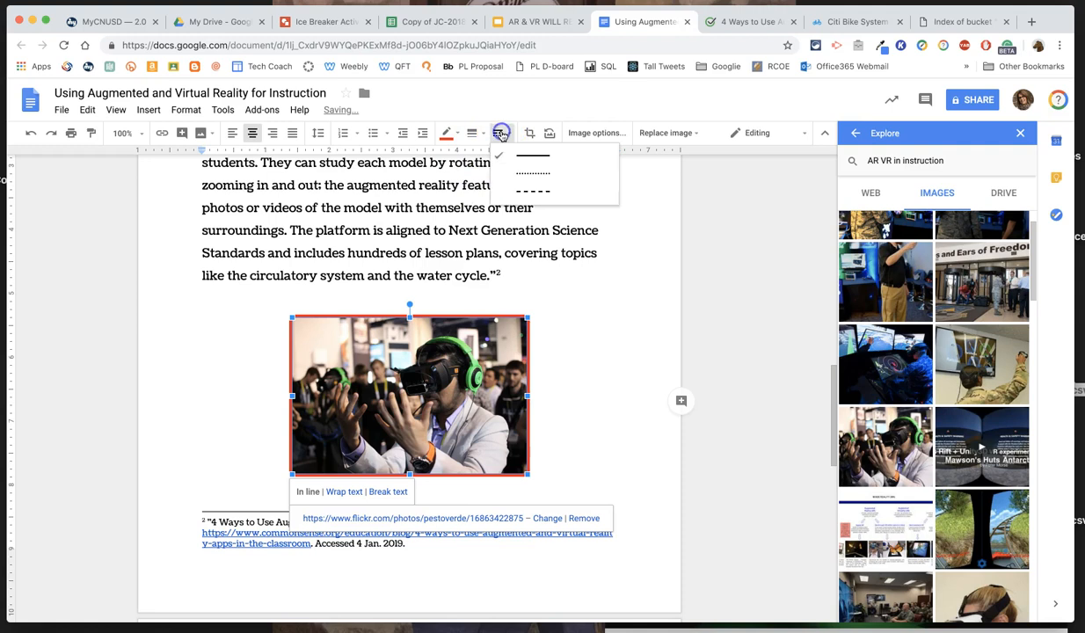
{"action": "left_click", "coordinate": [521, 152]}
{"action": "left_click", "coordinate": [558, 360]}
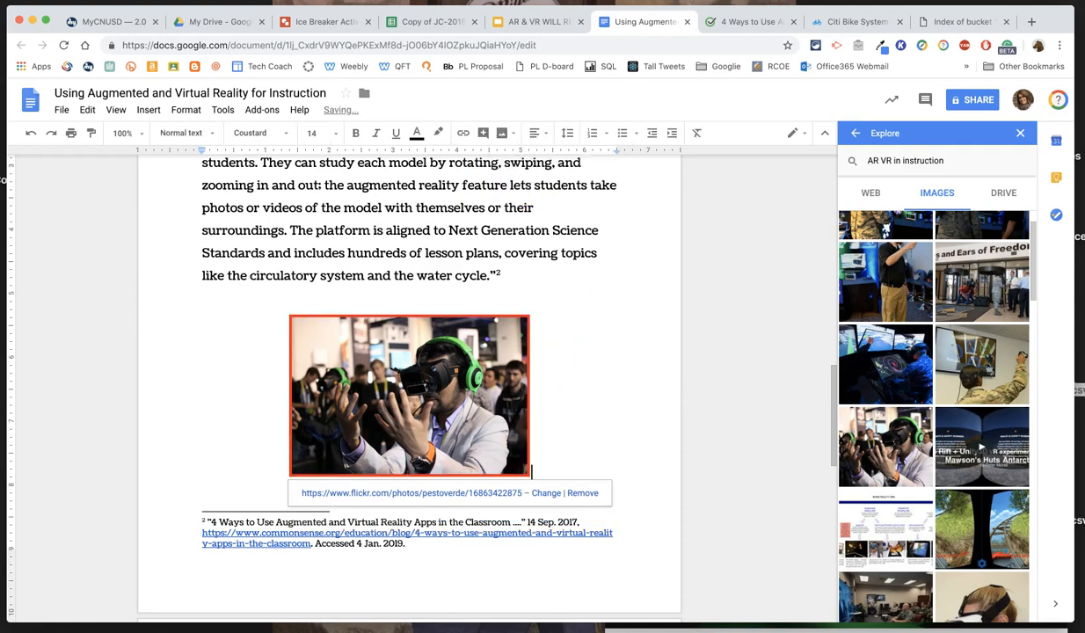
Close Explore and look through the finished document, ending at its title.
{"action": "left_click", "coordinate": [1025, 134]}
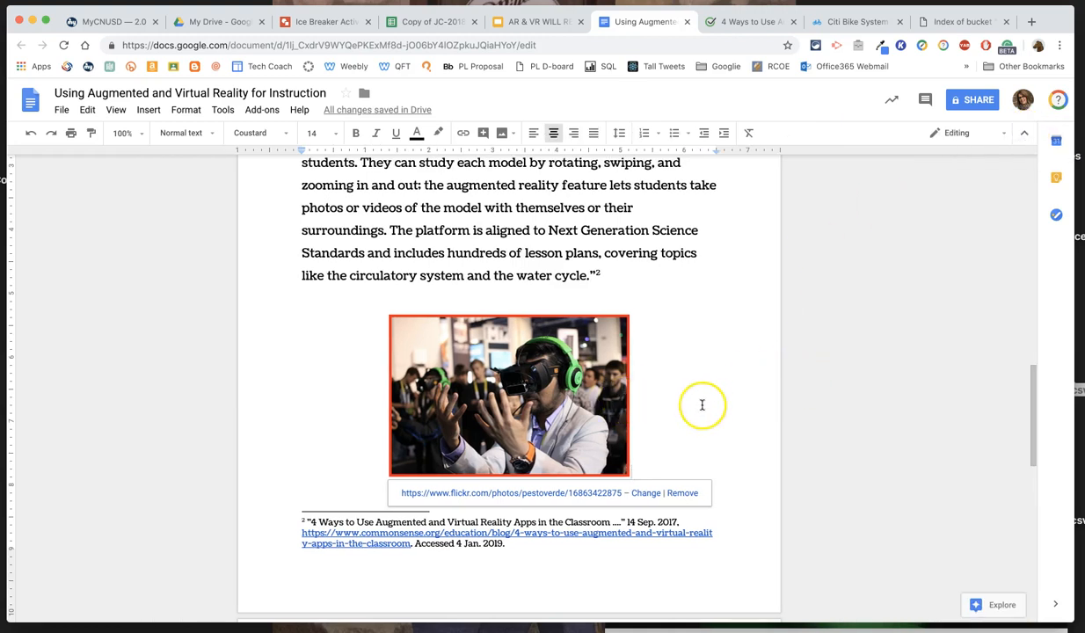
{"action": "scroll", "coordinate": [701, 405], "scroll_direction": "down", "scroll_amount": 10}
{"action": "scroll", "coordinate": [702, 404], "scroll_direction": "up", "scroll_amount": 15}
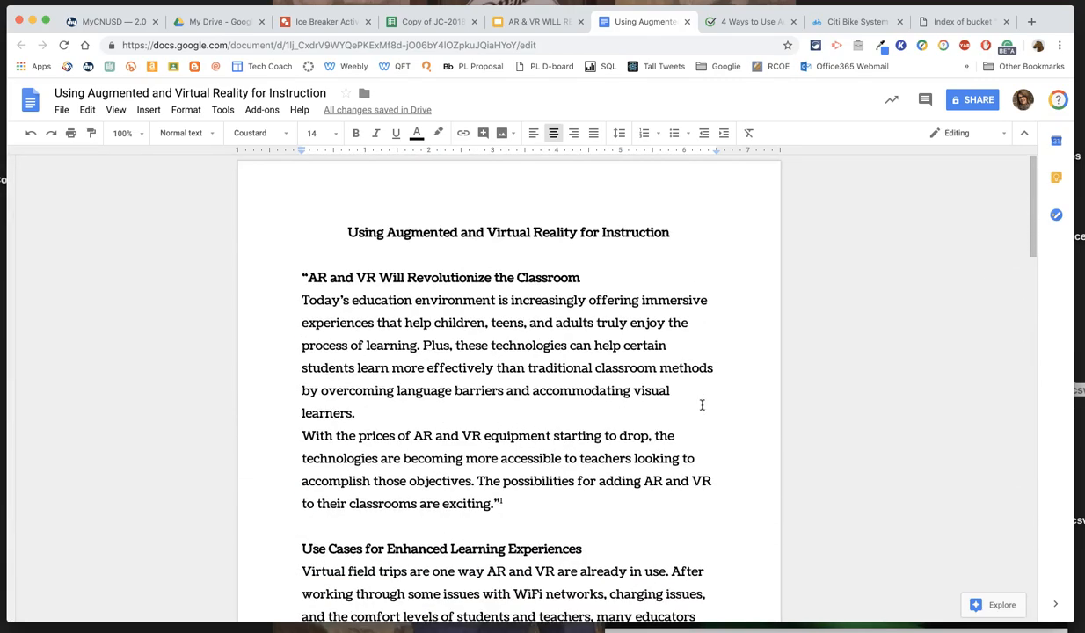